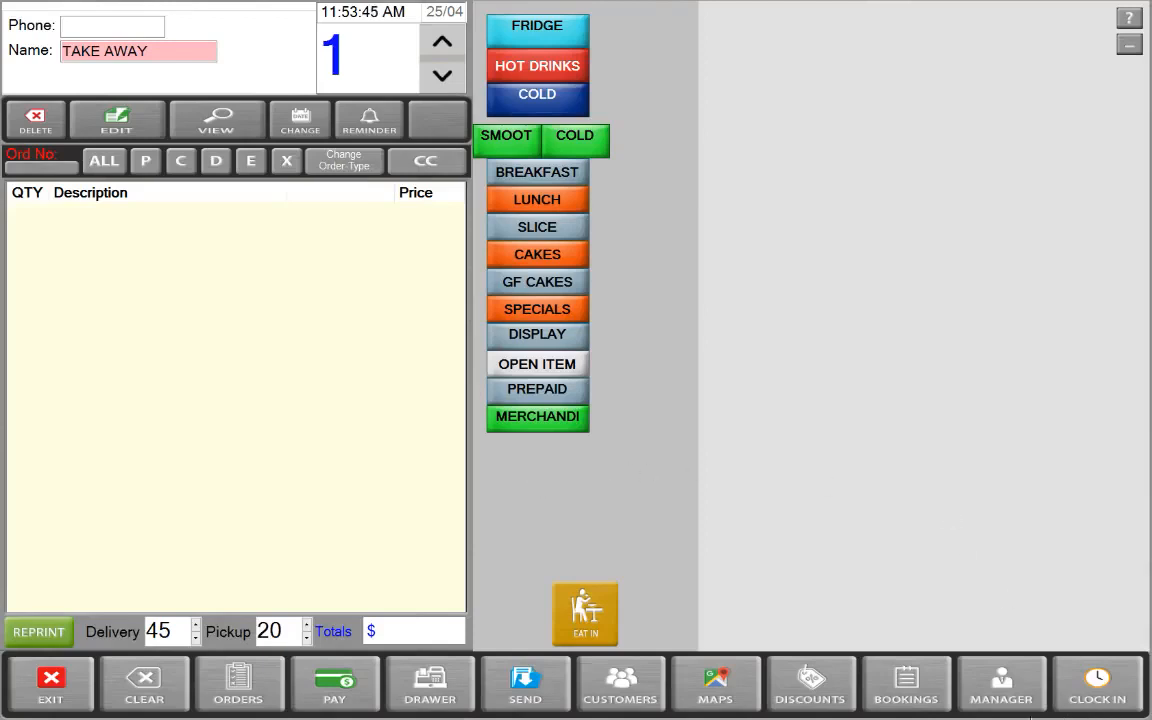
Go through Manager and Employees to open the Staff Editing list
{"action": "left_click", "coordinate": [1001, 680]}
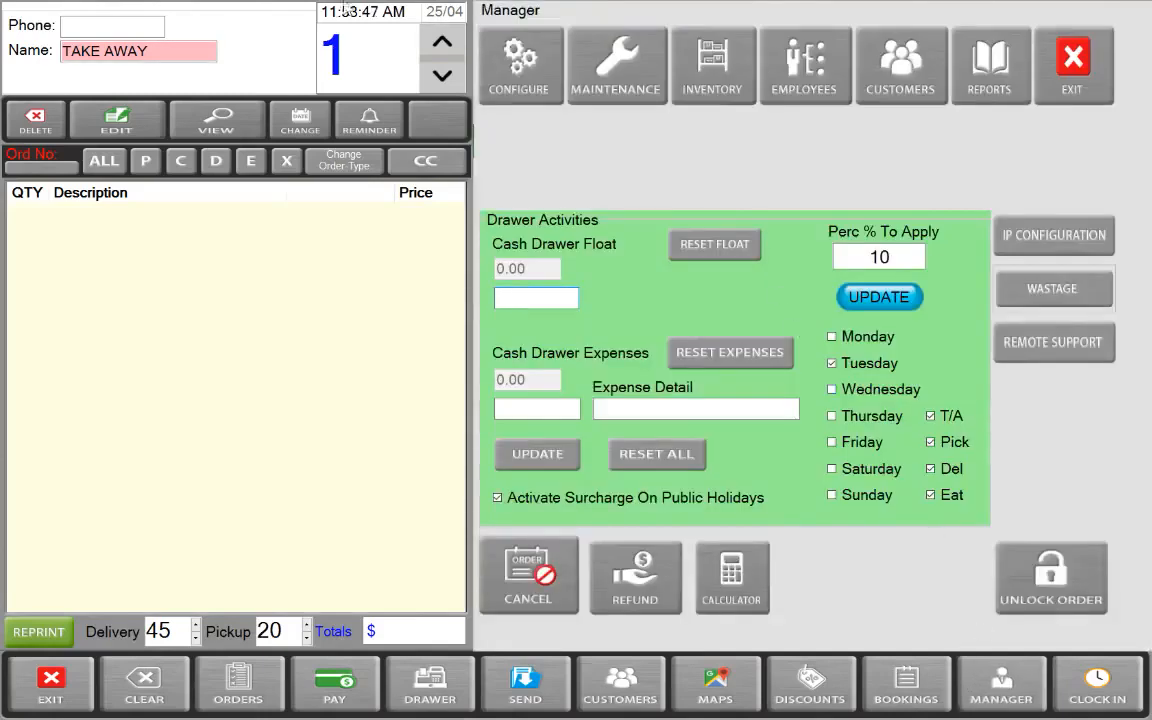
{"action": "left_click", "coordinate": [783, 58]}
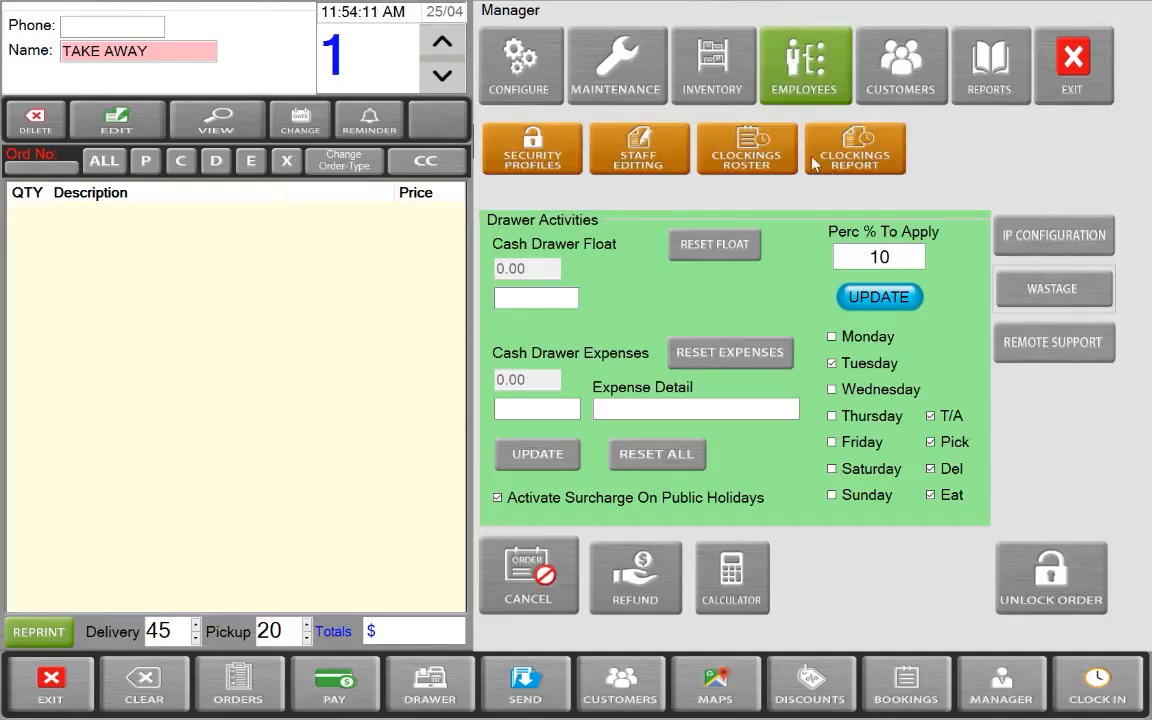
{"action": "left_click", "coordinate": [606, 164]}
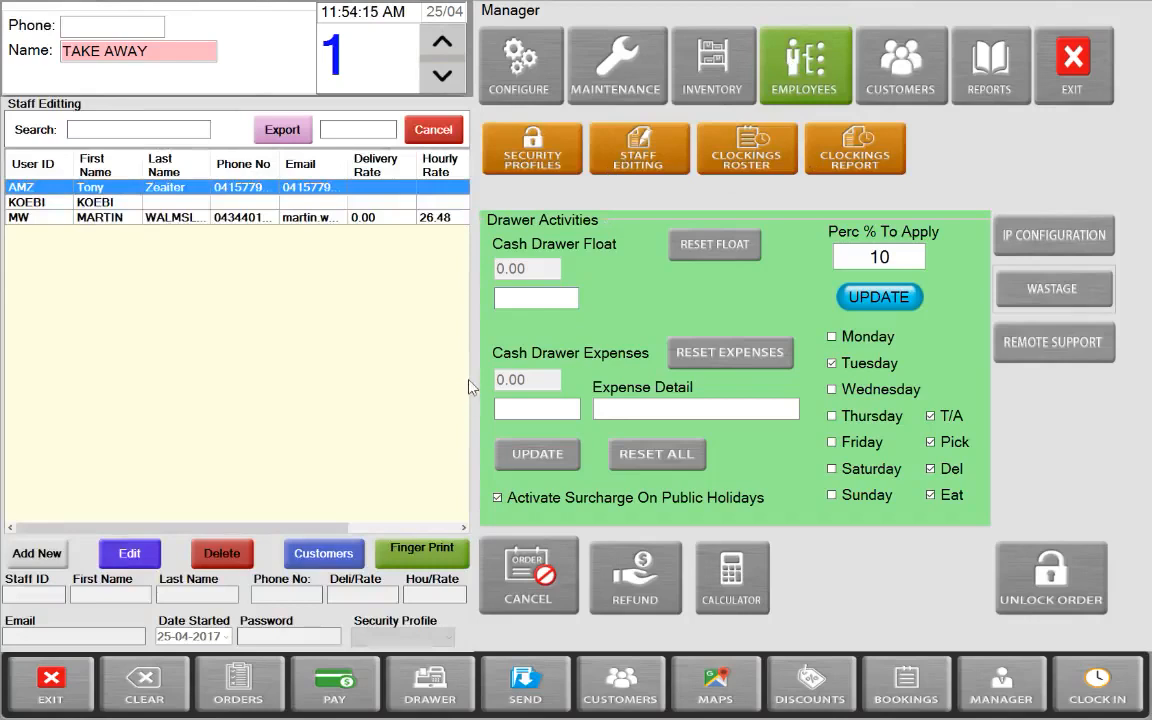
Add a new staff record with ID EX, the employee's first and last name, phone number and delivery rate 0.00
{"action": "left_click", "coordinate": [40, 554]}
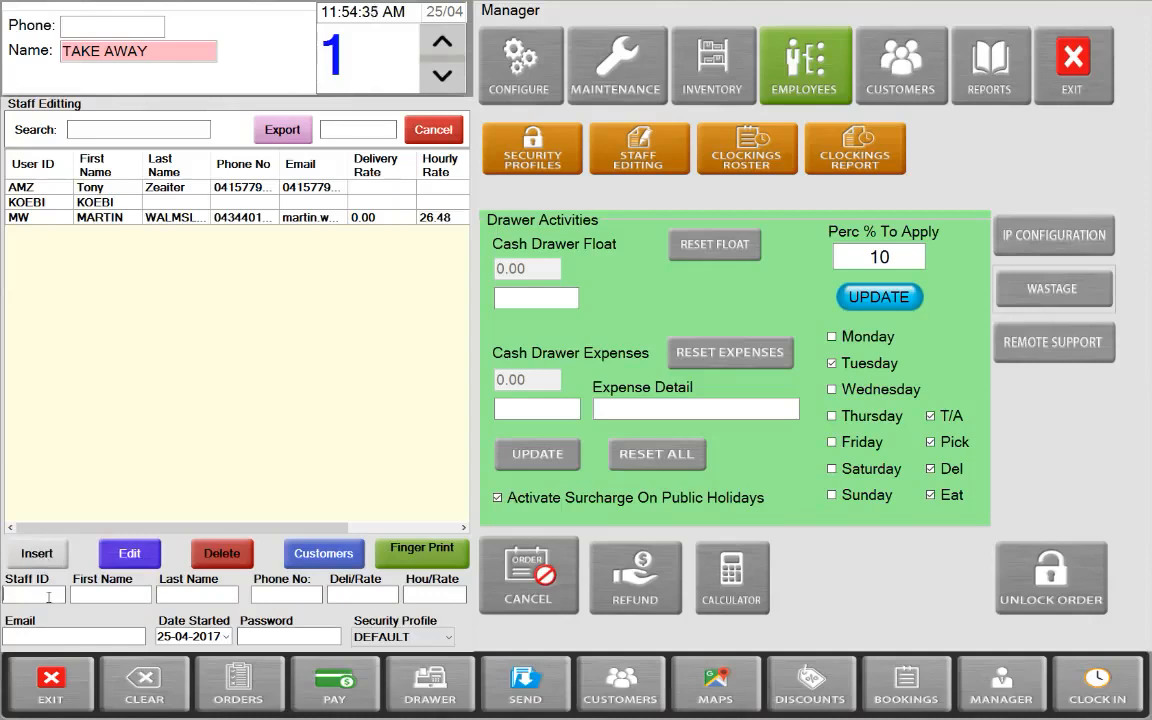
{"action": "type", "text": "EX"}
{"action": "type", "text": "exampl"}
{"action": "type", "text": "e"}
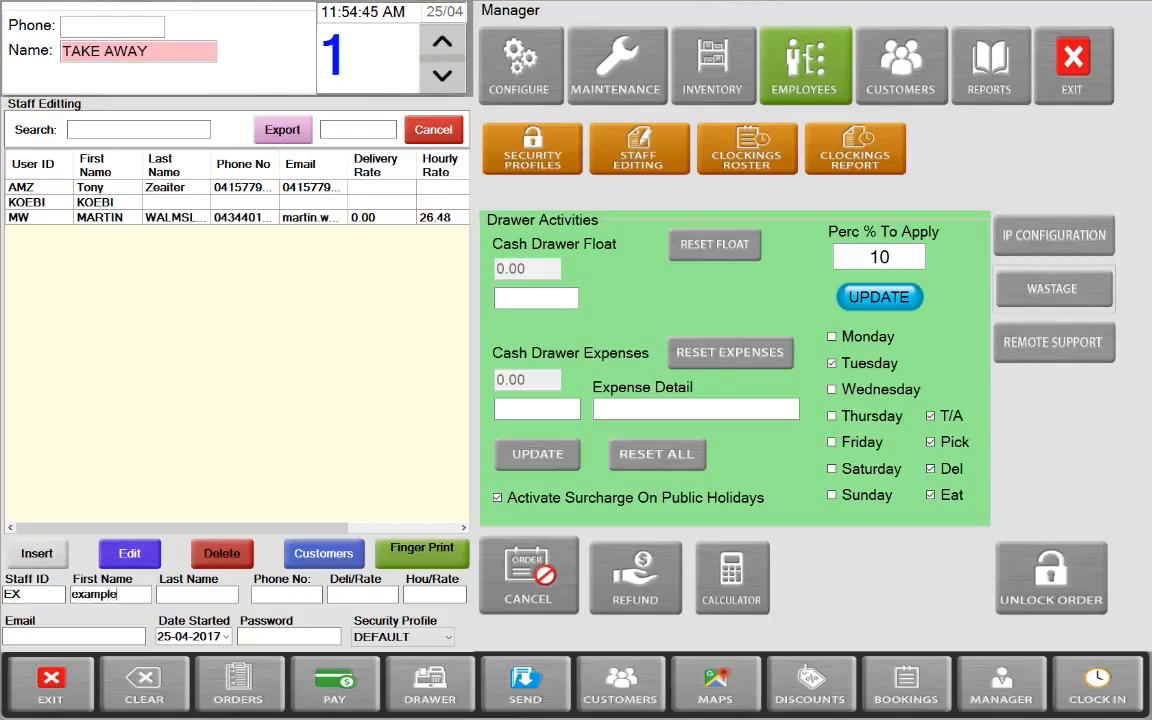
{"action": "left_click", "coordinate": [175, 592]}
{"action": "type", "text": "fibonacci"}
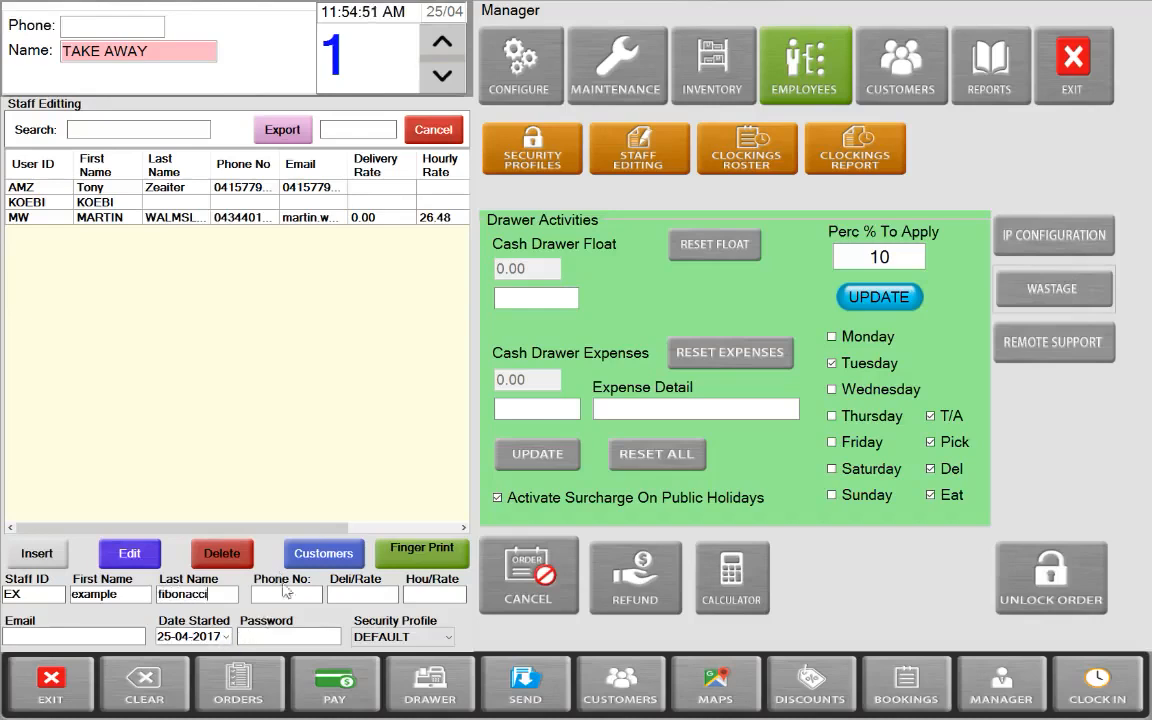
{"action": "left_click", "coordinate": [309, 593]}
{"action": "type", "text": "0412345678"}
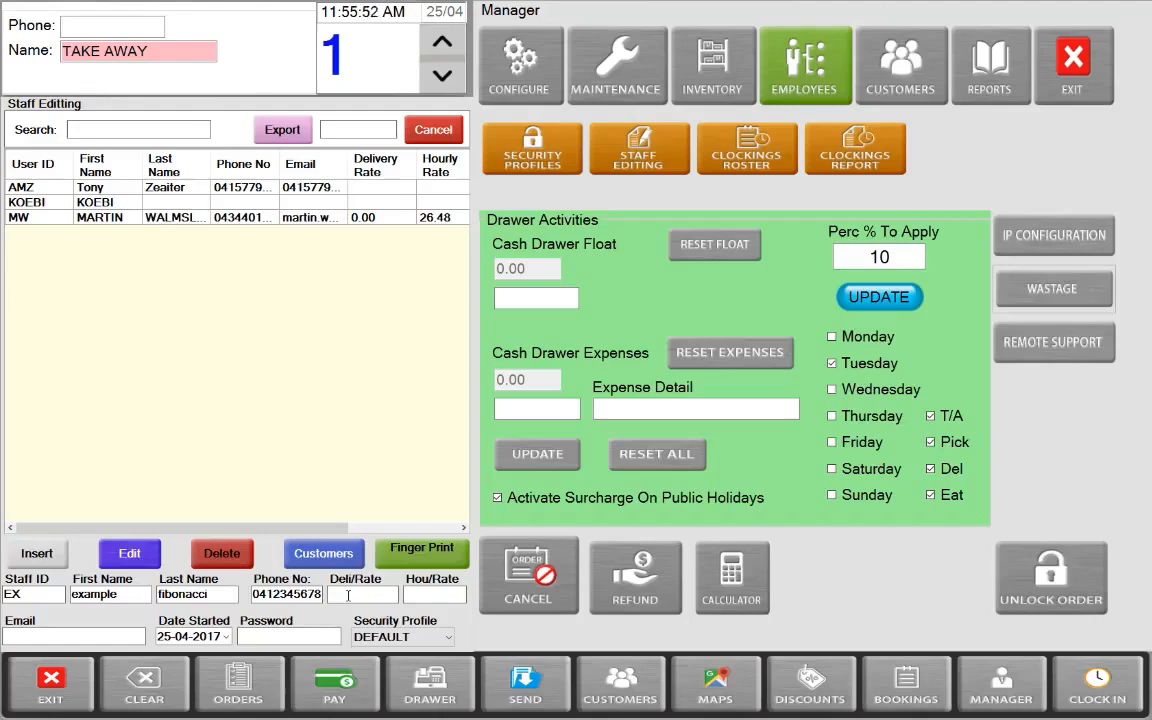
{"action": "type", "text": "0.00"}
Set the hourly rate to 26.48 and enter the employee's email address
{"action": "left_click", "coordinate": [442, 596]}
{"action": "type", "text": "26.48"}
{"action": "left_click", "coordinate": [68, 637]}
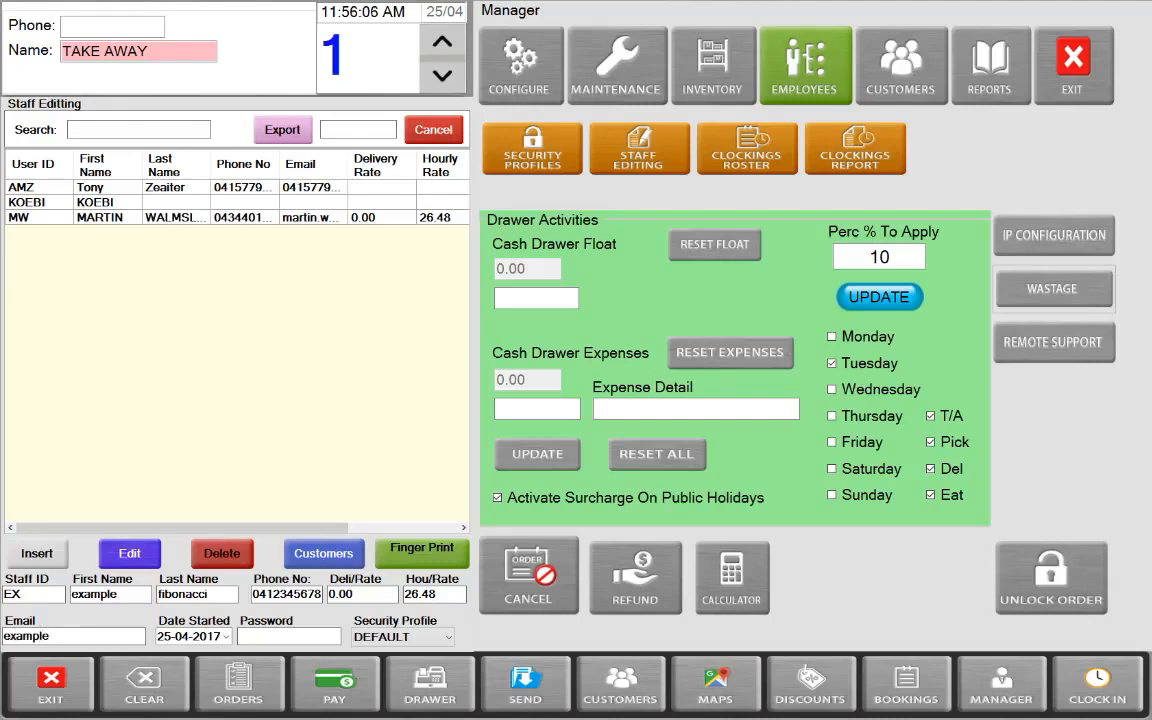
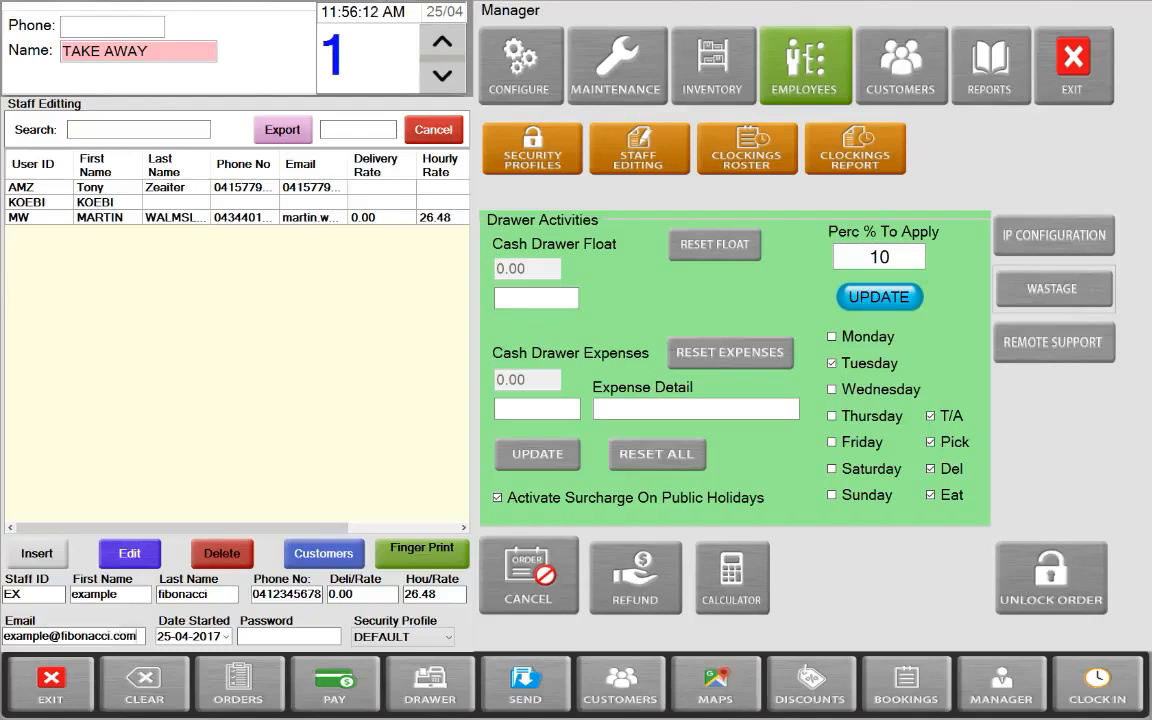
Enter the employee's password and bring up the Security Profile choices
{"action": "left_click", "coordinate": [299, 638]}
{"action": "type", "text": "1234"}
{"action": "left_click", "coordinate": [428, 642]}
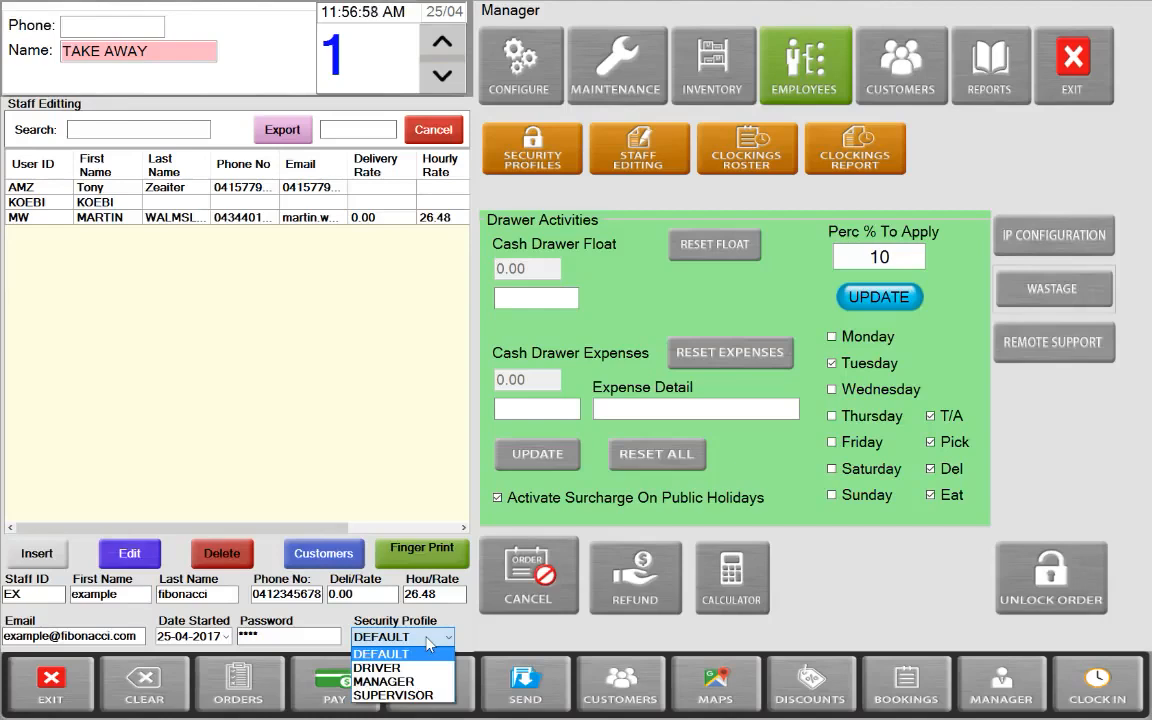
Keep the DEFAULT profile, insert EX's record and confirm the password to save it
{"action": "left_click", "coordinate": [426, 637]}
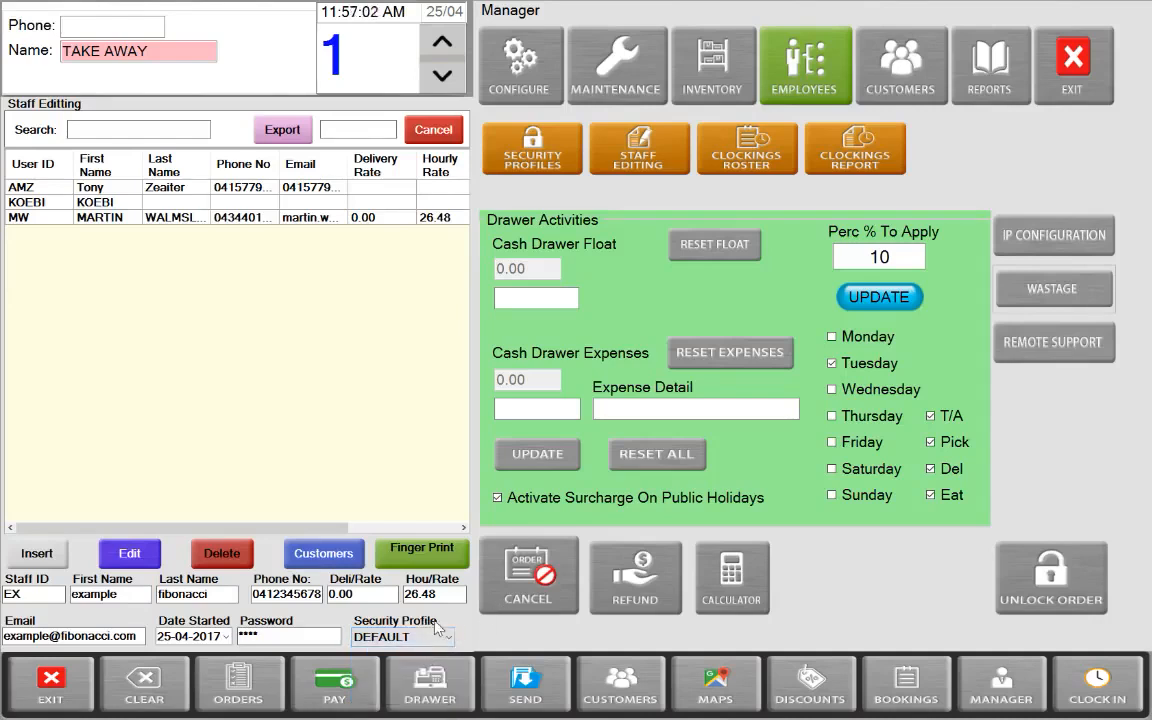
{"action": "left_click", "coordinate": [42, 561]}
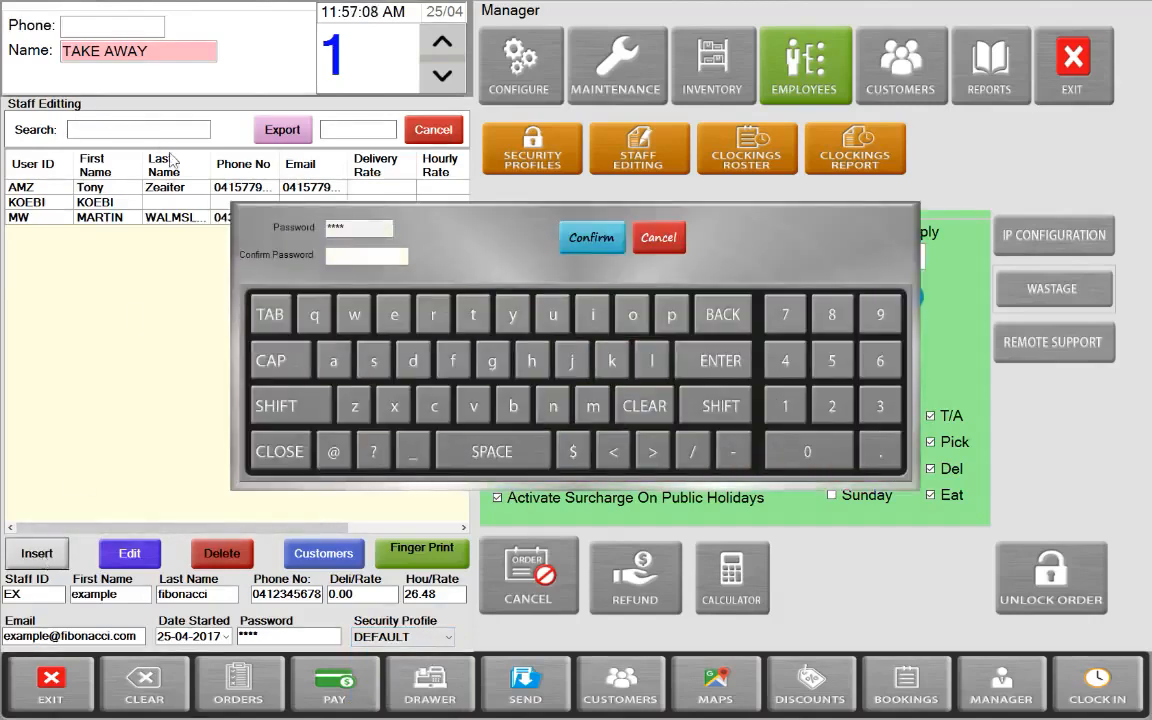
{"action": "left_click", "coordinate": [354, 256]}
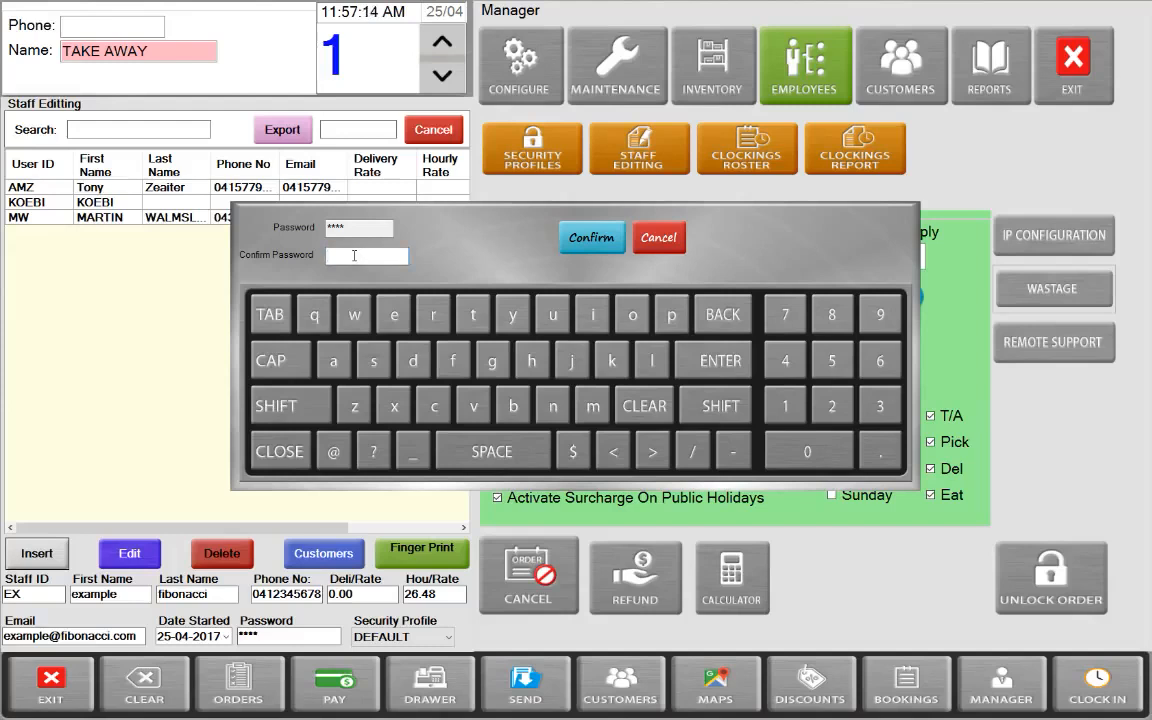
{"action": "type", "text": "****"}
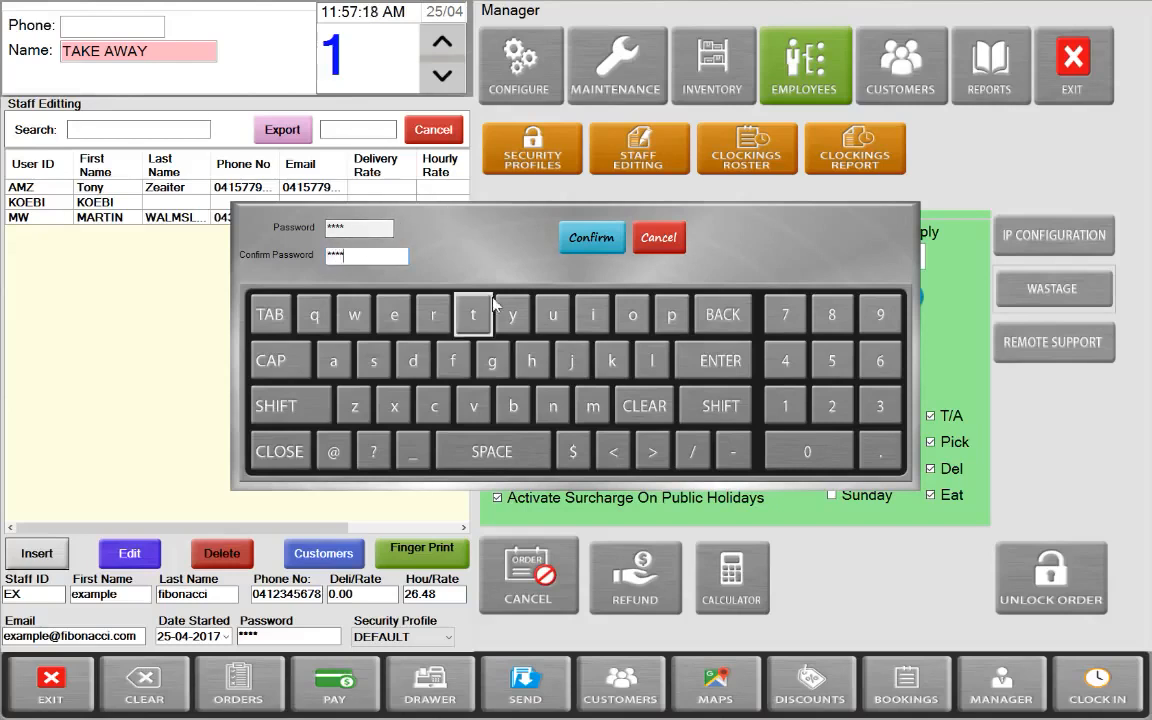
{"action": "left_click", "coordinate": [597, 240]}
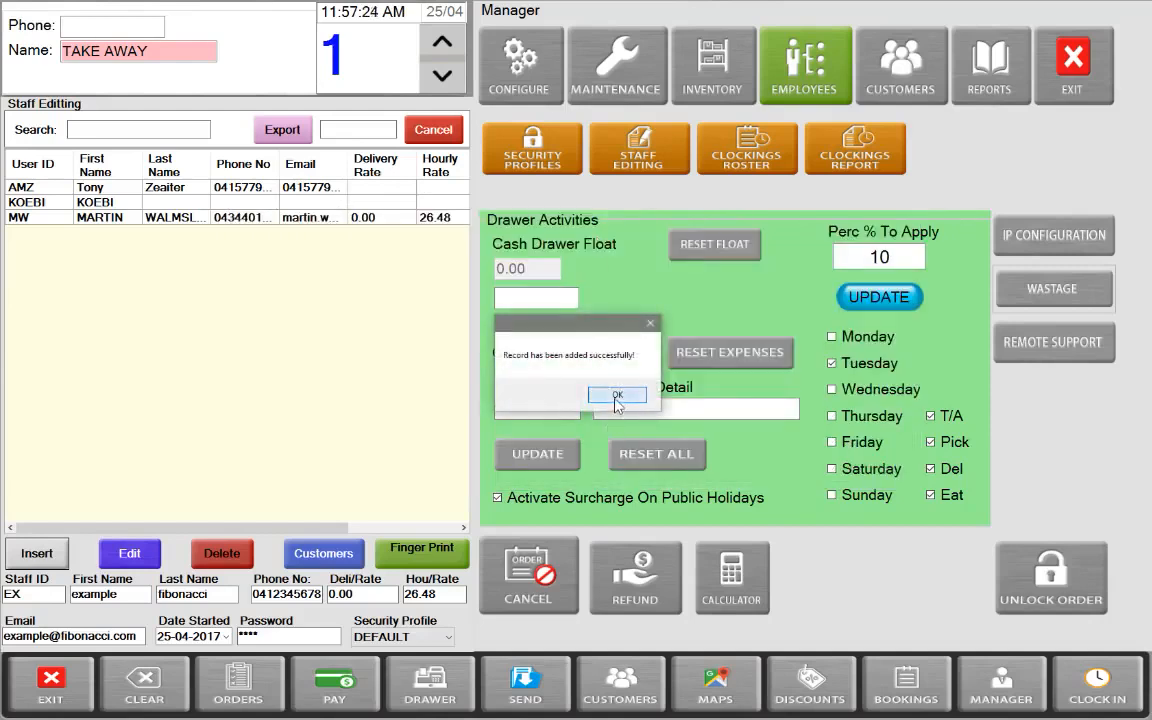
{"action": "left_click", "coordinate": [616, 398]}
{"action": "left_click", "coordinate": [94, 203]}
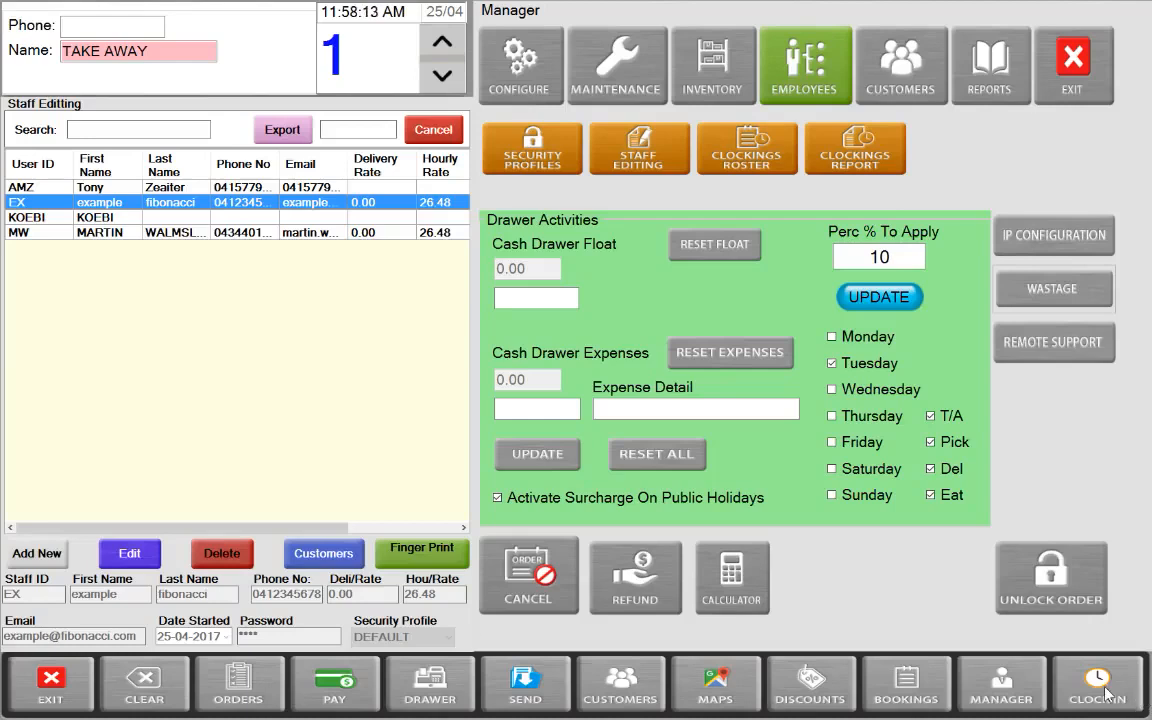
Clock in employee EX with their password, recorded at 11:58 AM
{"action": "left_click", "coordinate": [1104, 690]}
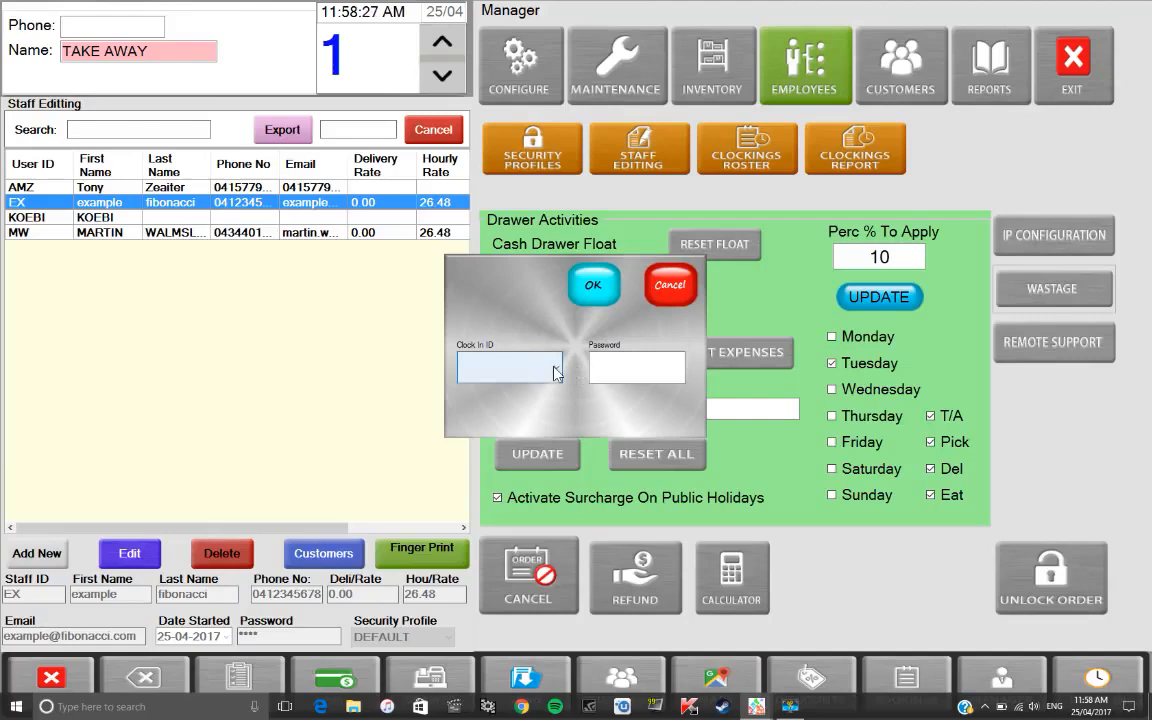
{"action": "left_click", "coordinate": [556, 369]}
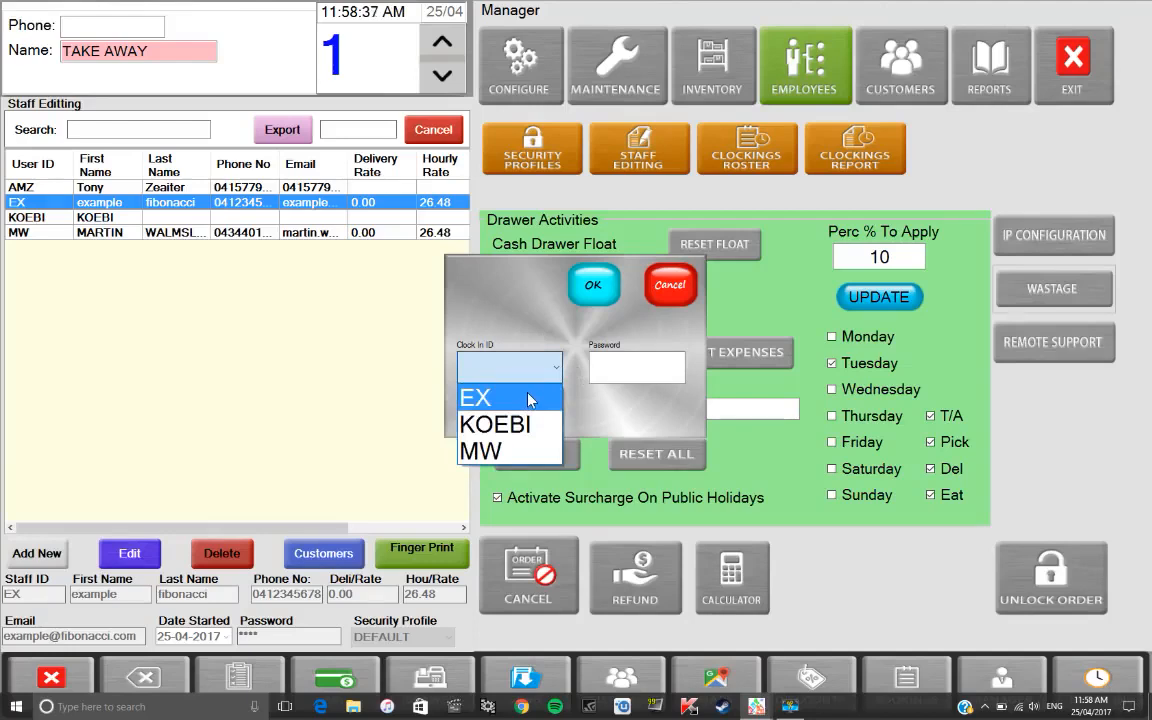
{"action": "left_click", "coordinate": [530, 400]}
{"action": "left_click", "coordinate": [655, 368]}
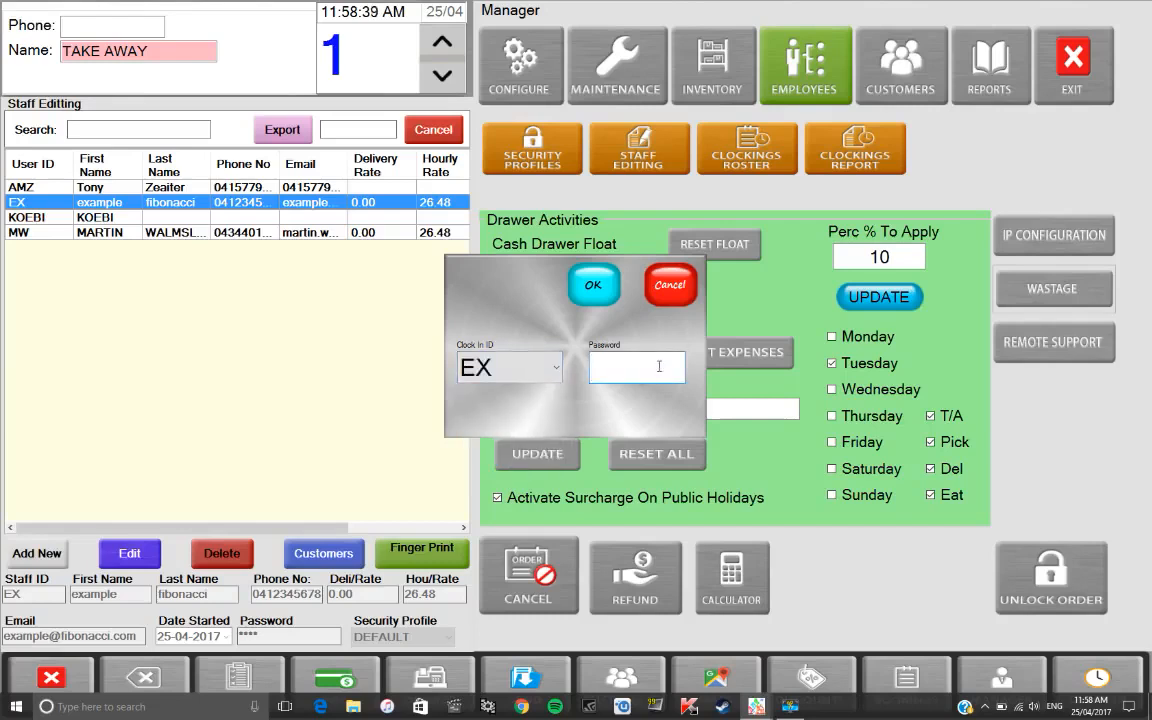
{"action": "type", "text": "****"}
{"action": "left_click", "coordinate": [603, 289]}
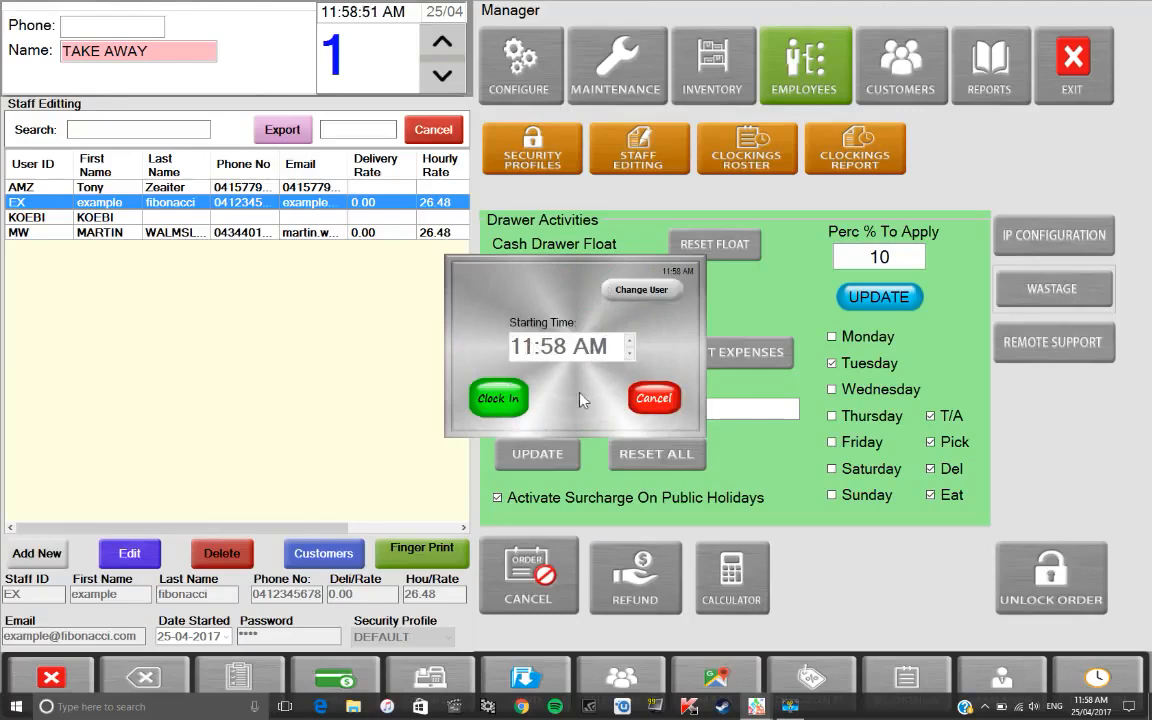
{"action": "left_click", "coordinate": [508, 404]}
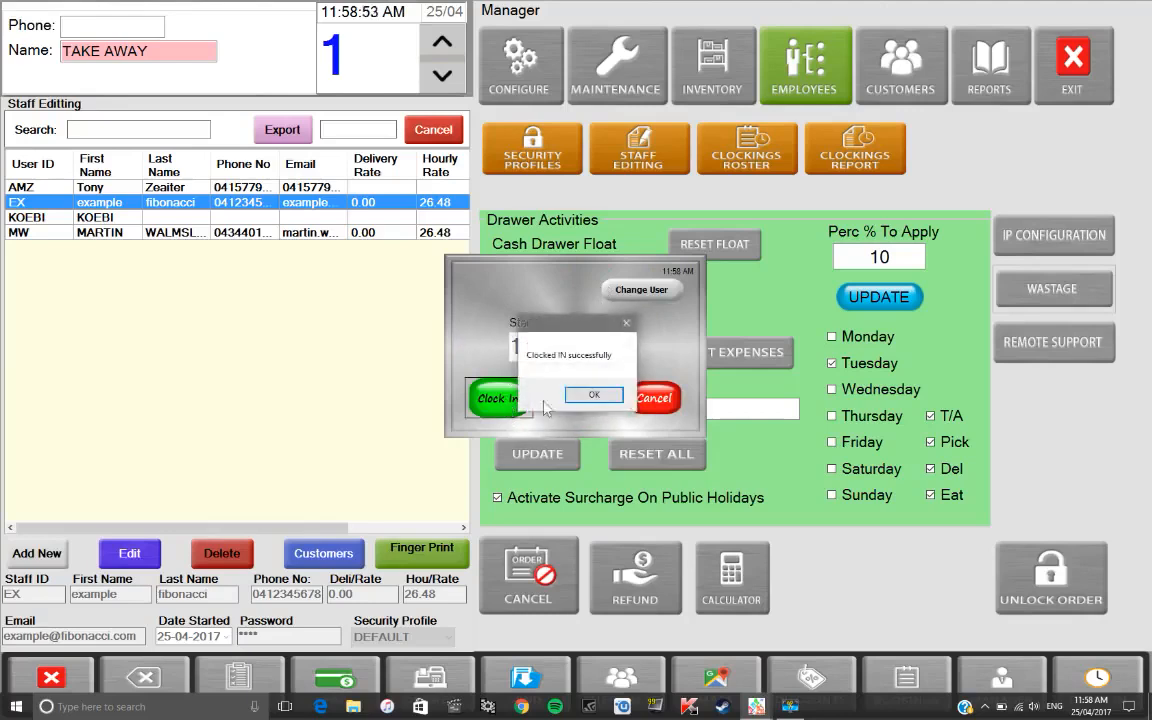
{"action": "left_click", "coordinate": [593, 396]}
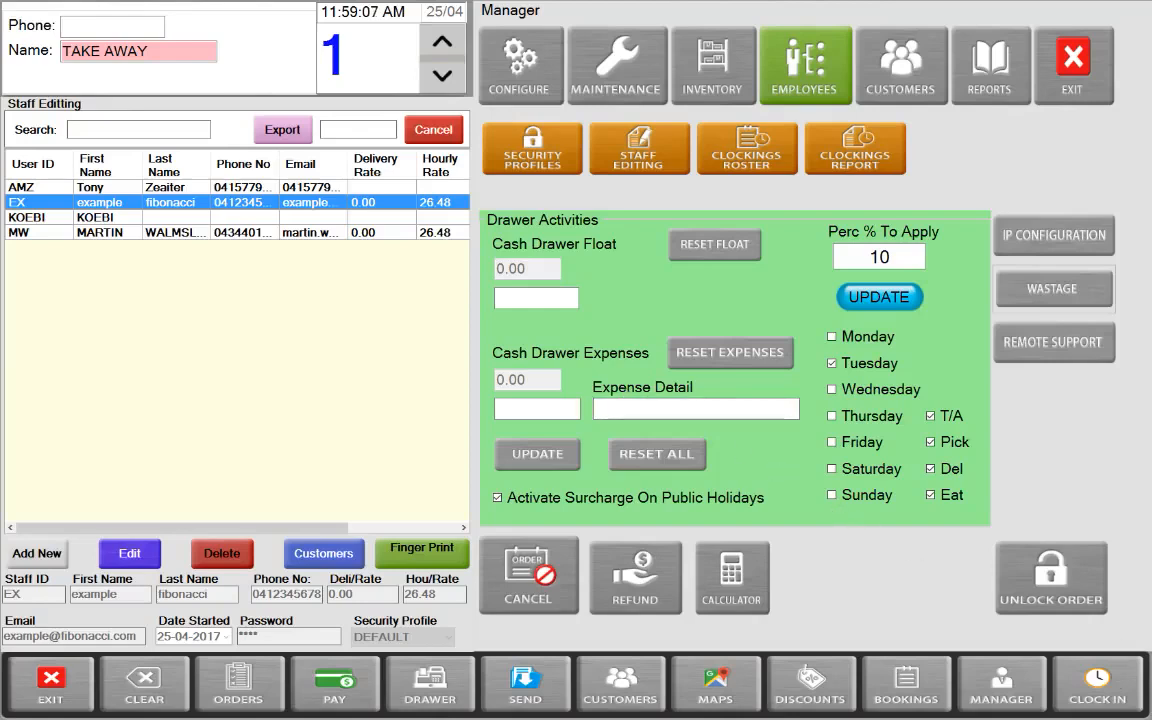
Log in as EX with their password and clock them out at 11:59 AM
{"action": "left_click", "coordinate": [1097, 683]}
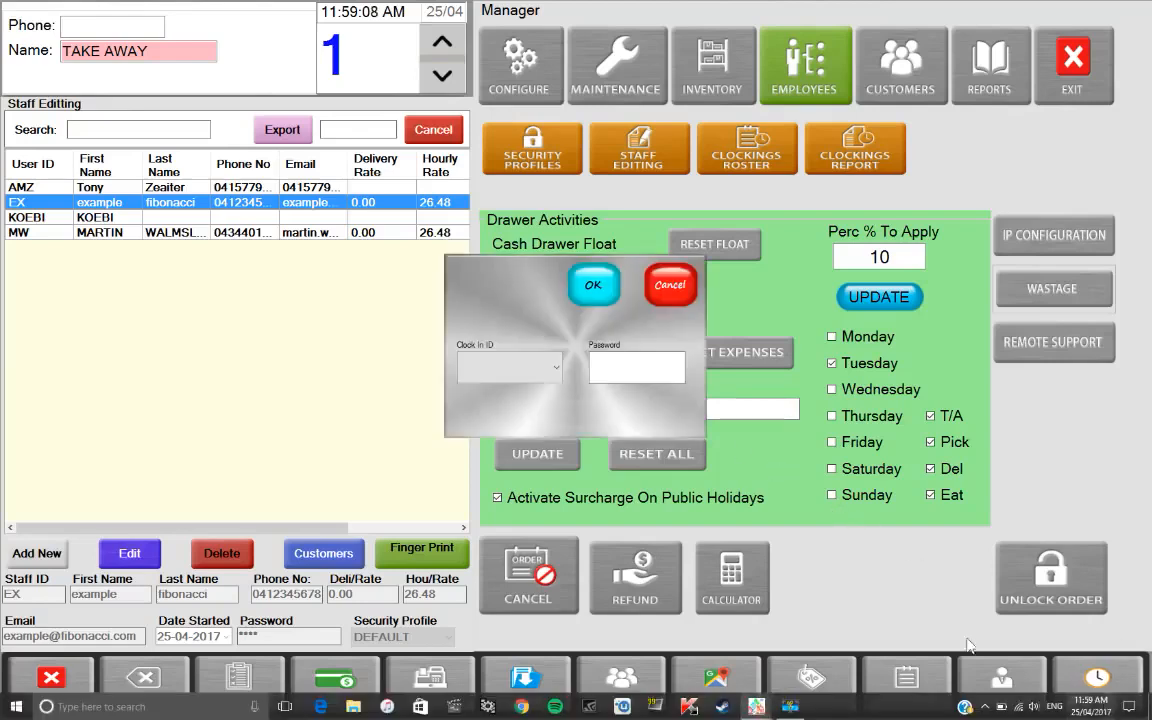
{"action": "left_click", "coordinate": [548, 366]}
{"action": "left_click", "coordinate": [526, 398]}
{"action": "left_click", "coordinate": [599, 366]}
{"action": "type", "text": "****"}
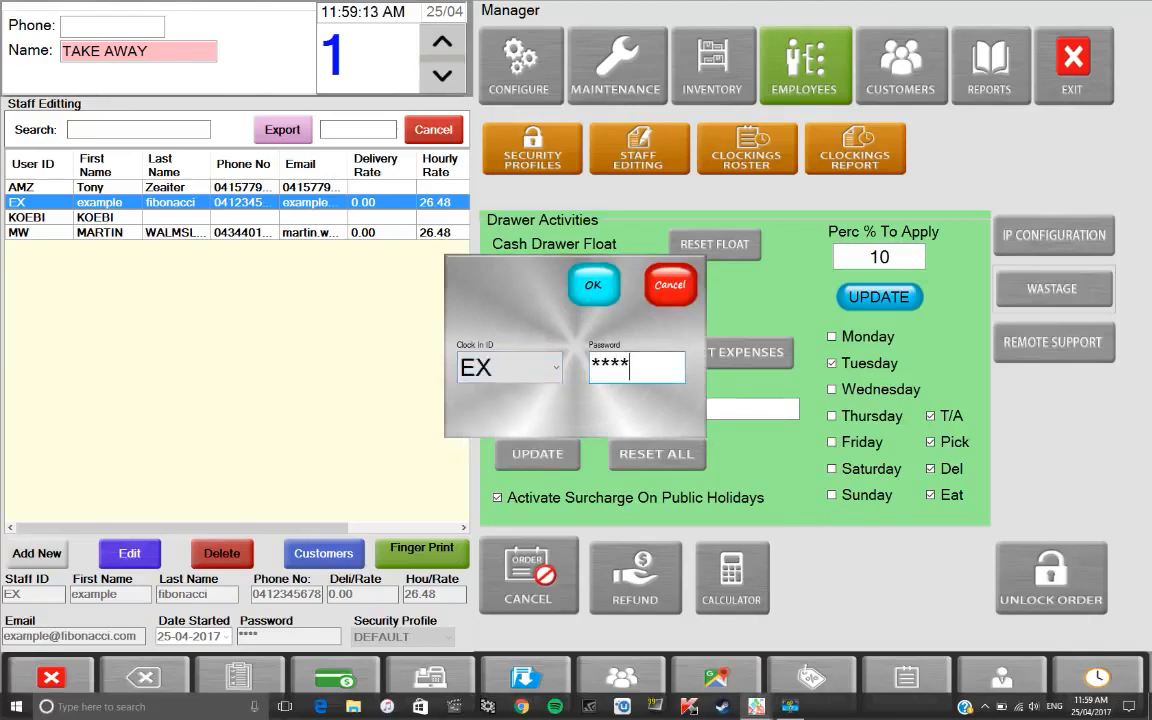
{"action": "left_click", "coordinate": [610, 291]}
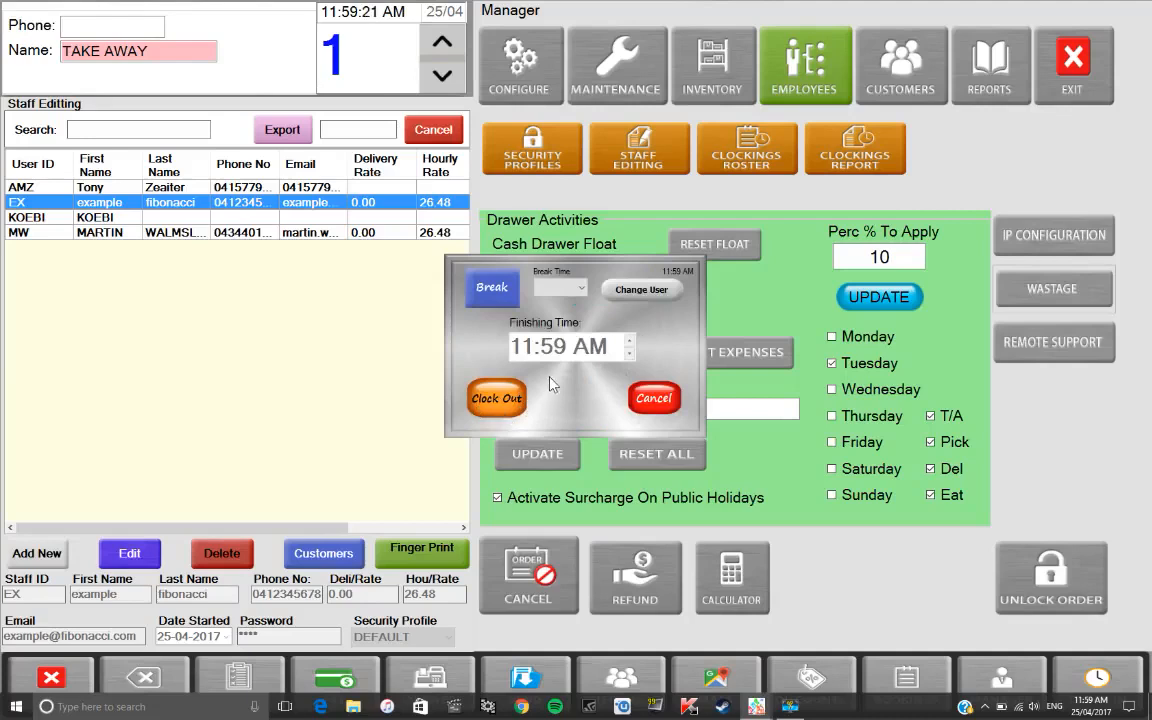
{"action": "left_click", "coordinate": [583, 290]}
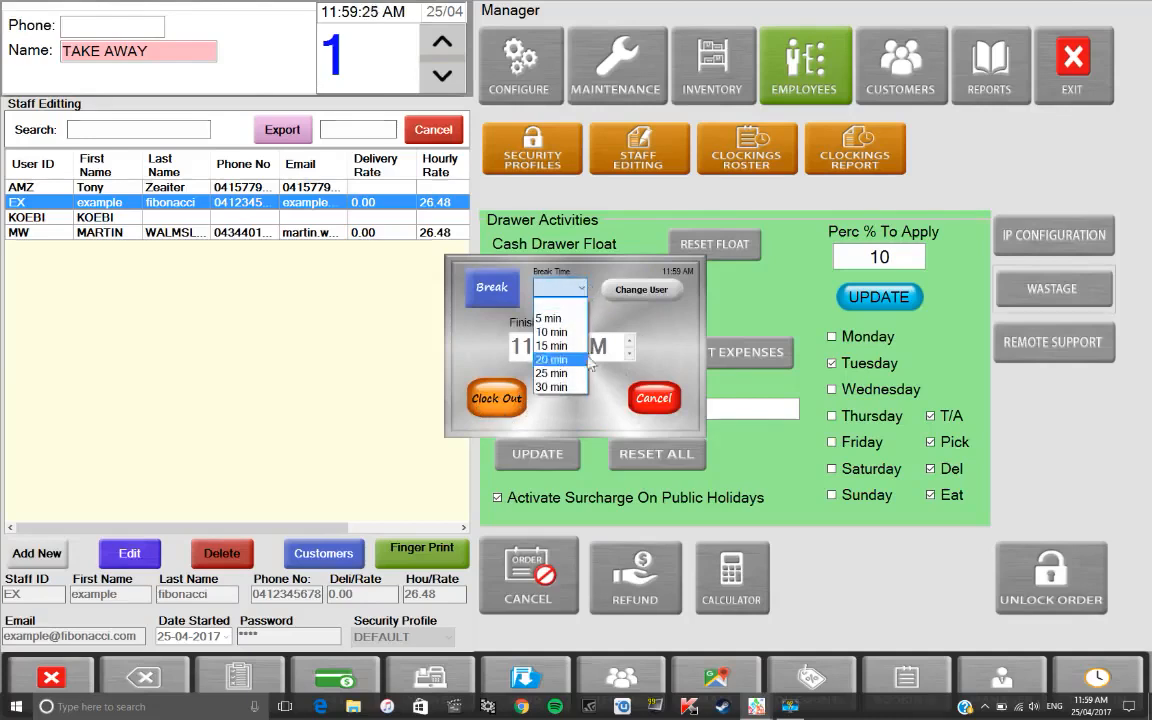
{"action": "left_click", "coordinate": [581, 288]}
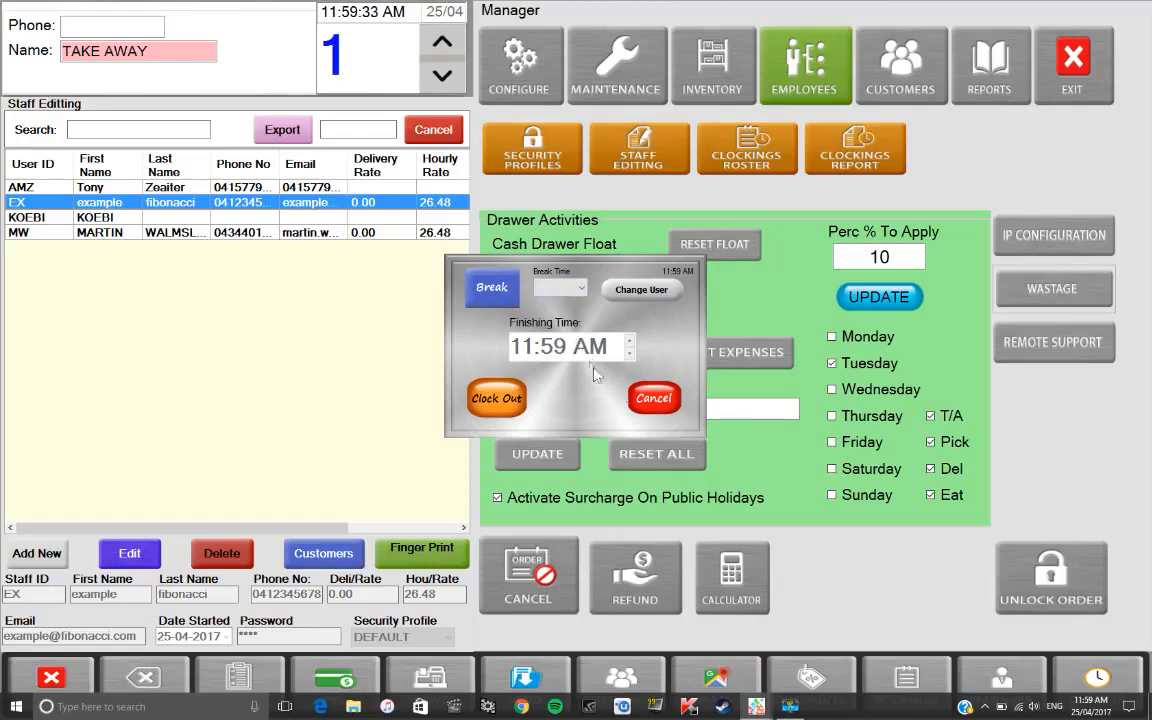
{"action": "left_click", "coordinate": [487, 398]}
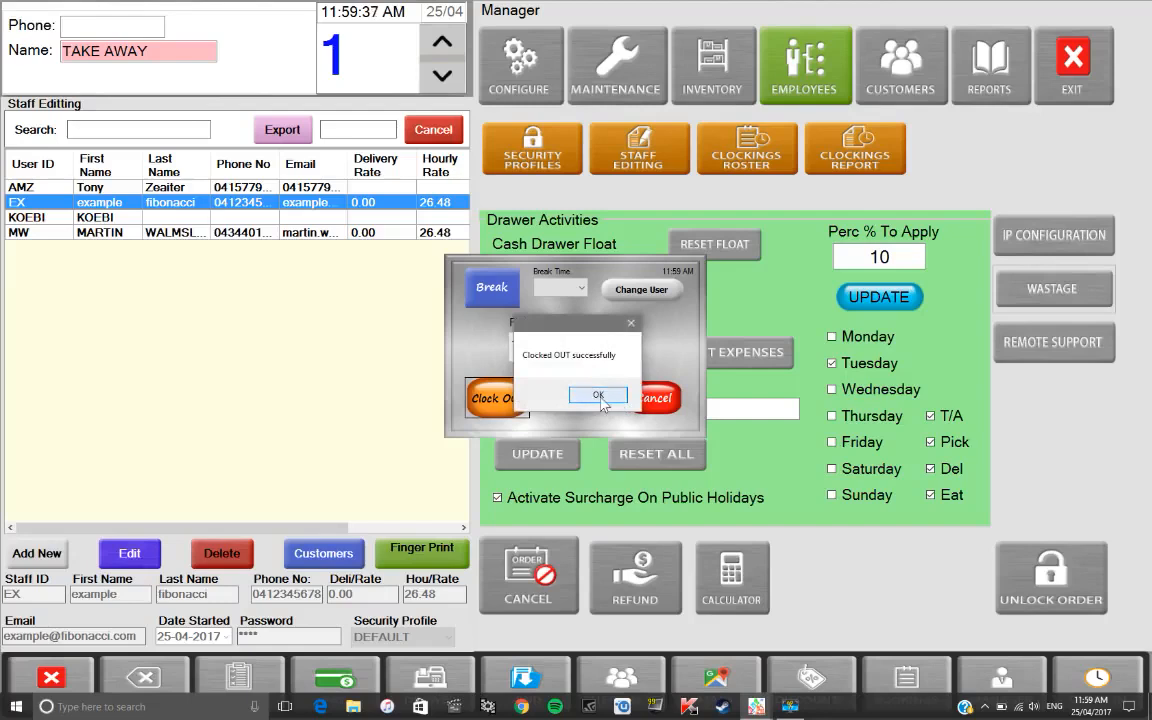
{"action": "left_click", "coordinate": [599, 396]}
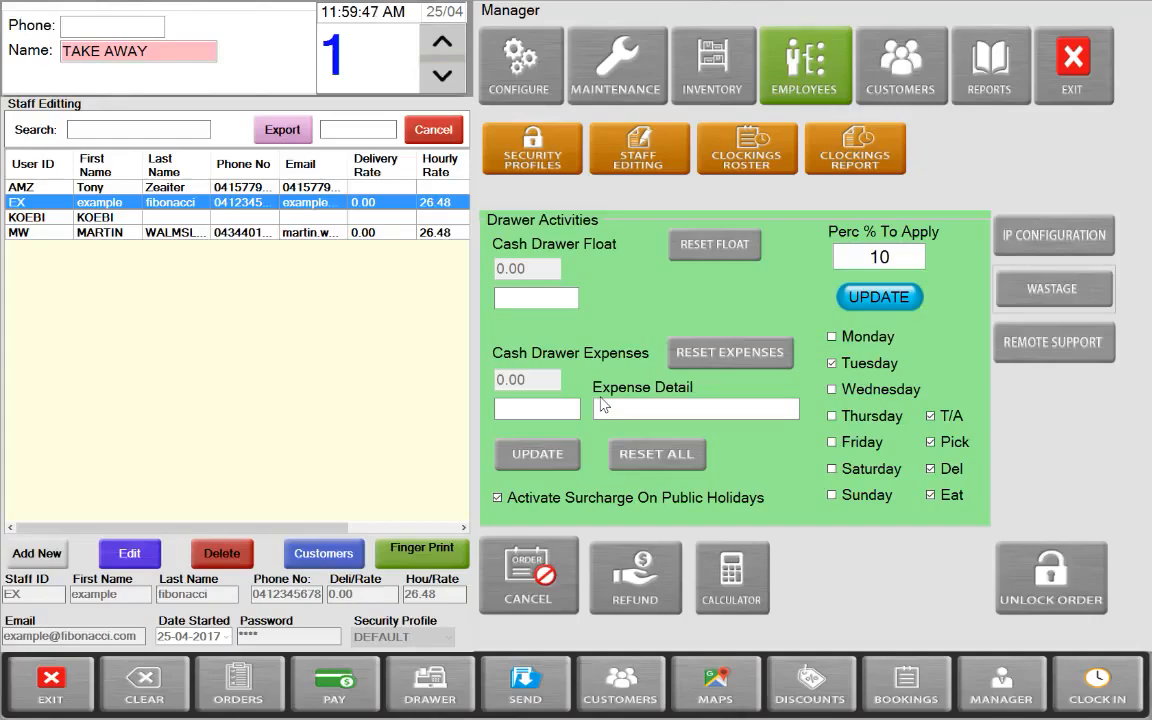
Open the Clockings Report and set its end date to 31 August 2017
{"action": "left_click", "coordinate": [874, 165]}
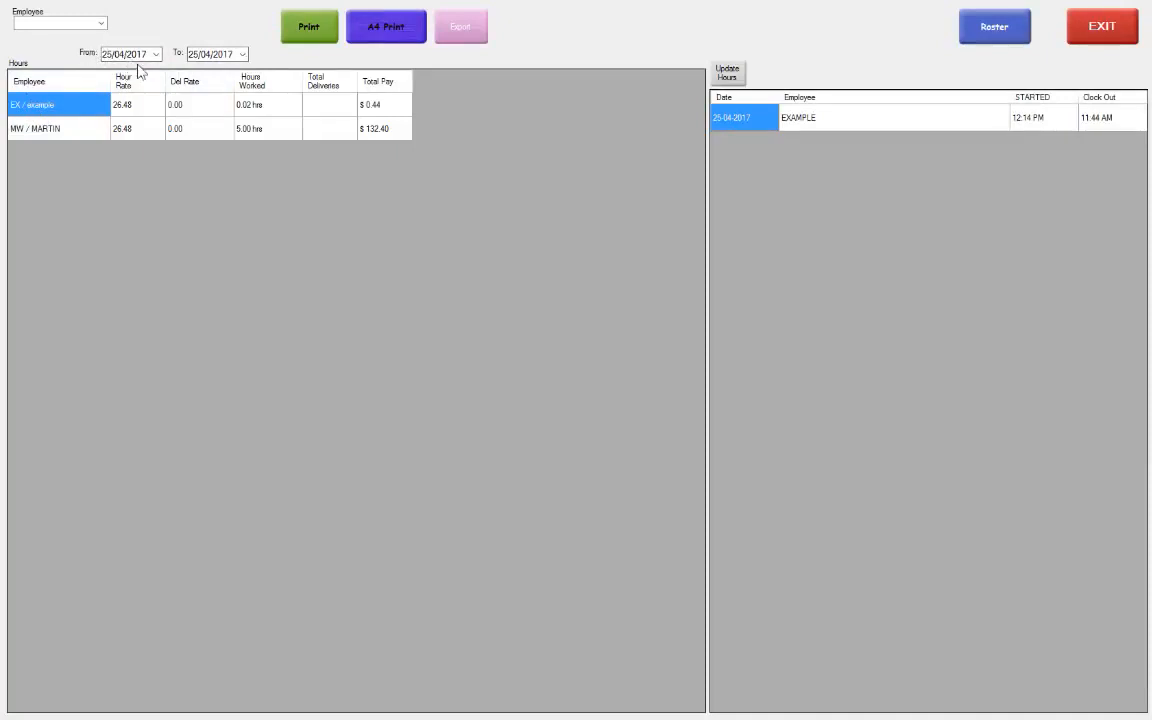
{"action": "left_click", "coordinate": [243, 55]}
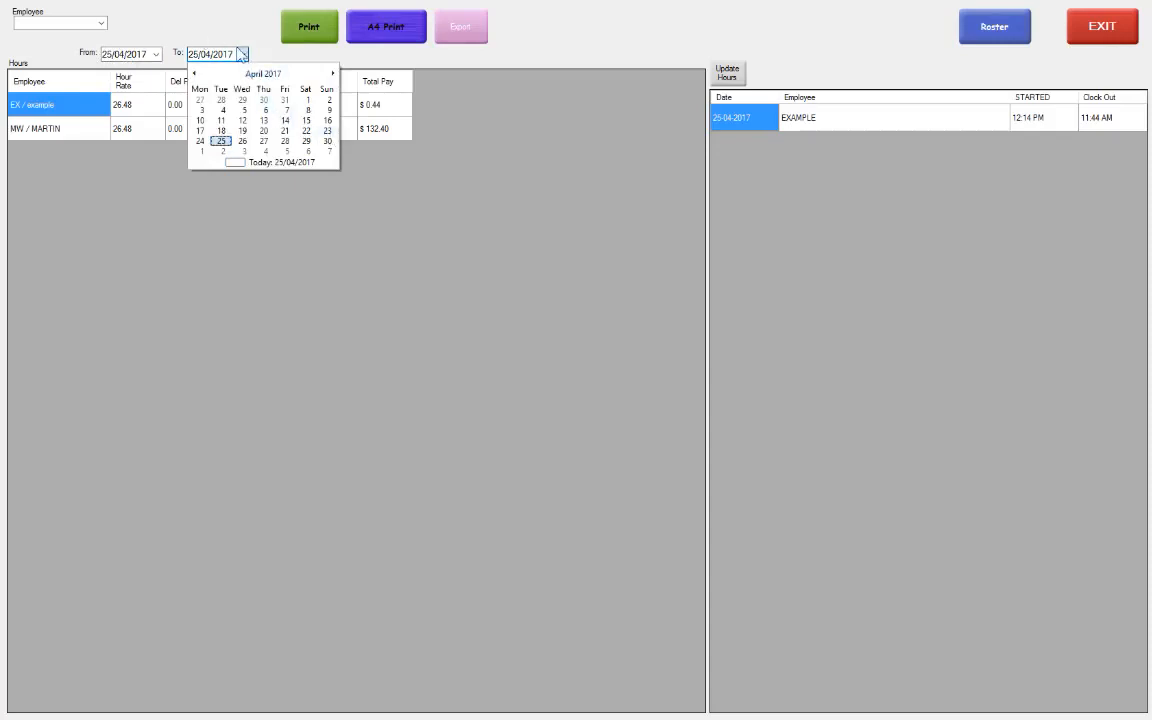
{"action": "left_click", "coordinate": [243, 55]}
{"action": "left_click", "coordinate": [243, 55]}
{"action": "left_click", "coordinate": [333, 74]}
{"action": "left_click", "coordinate": [333, 74]}
{"action": "left_click", "coordinate": [333, 74]}
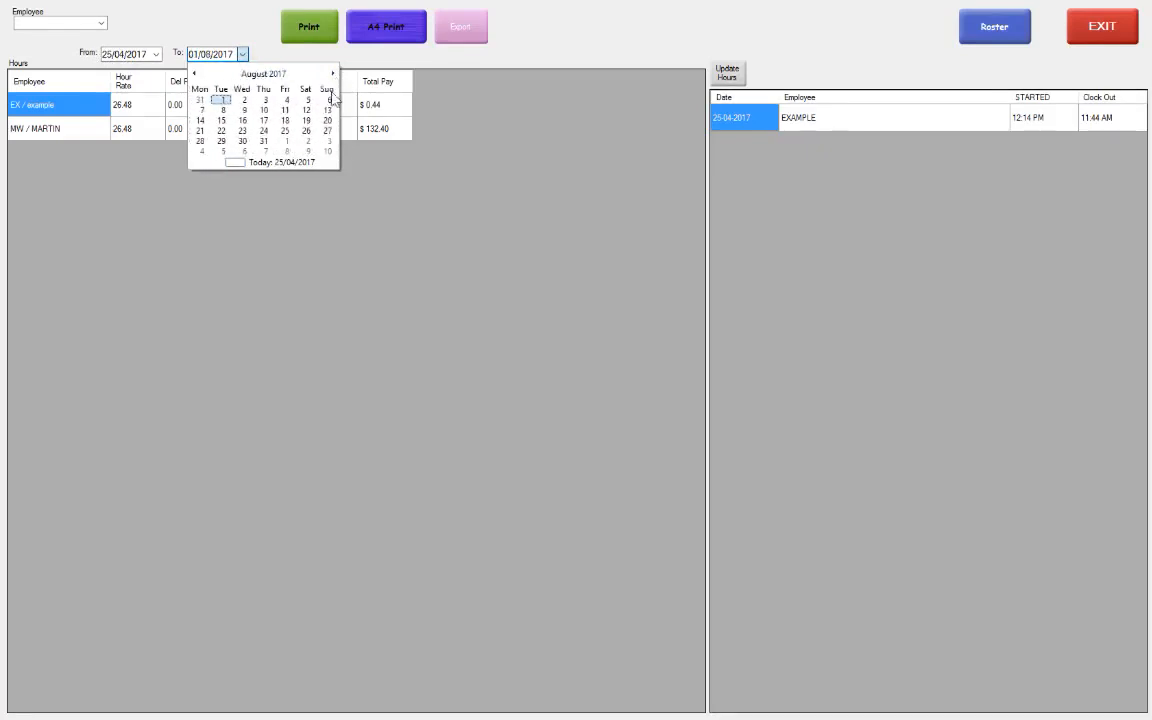
{"action": "left_click", "coordinate": [265, 142]}
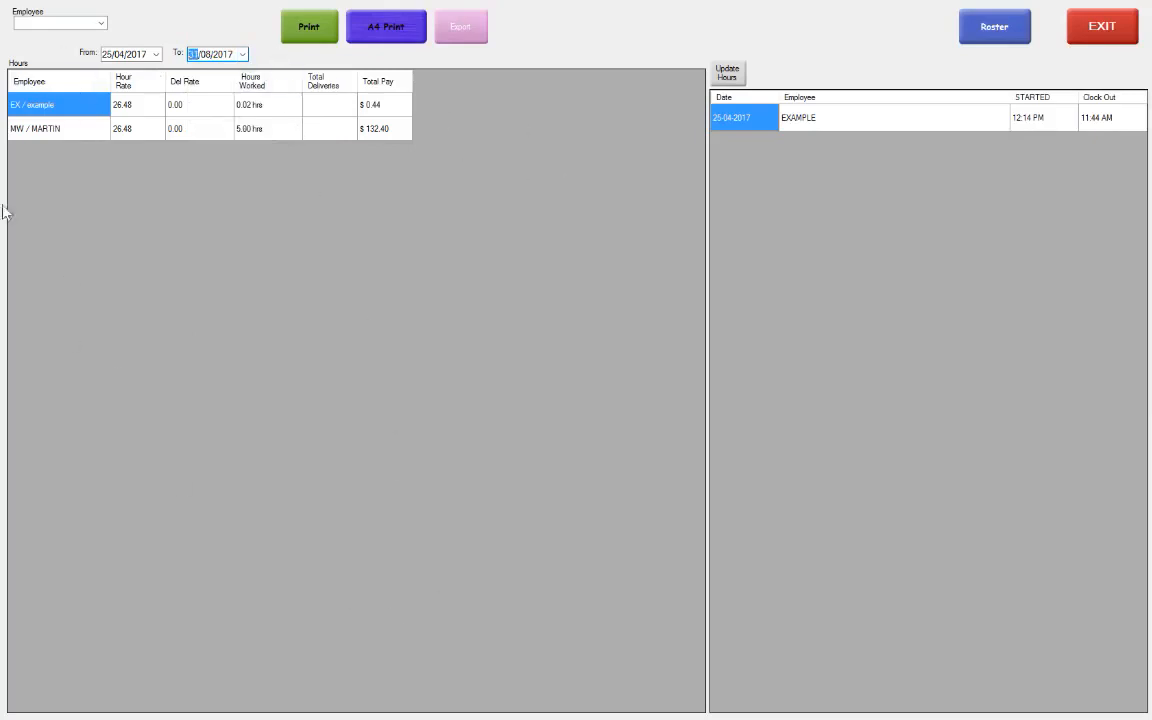
{"action": "left_click", "coordinate": [242, 54]}
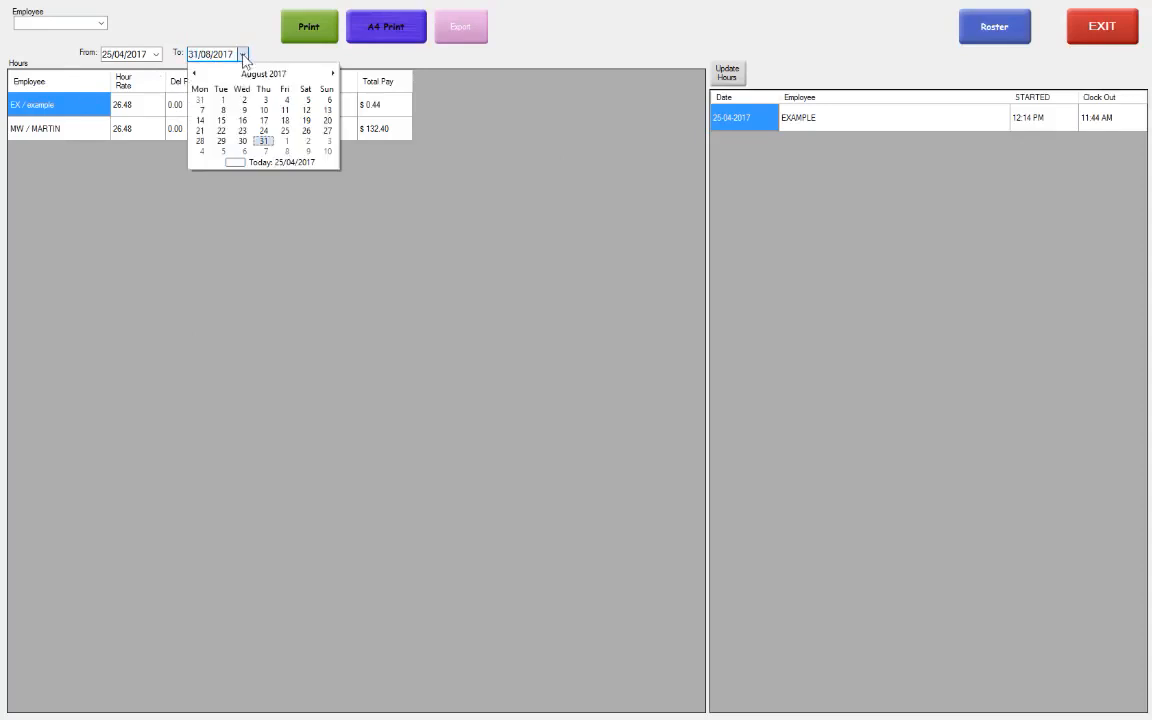
{"action": "left_click", "coordinate": [241, 55]}
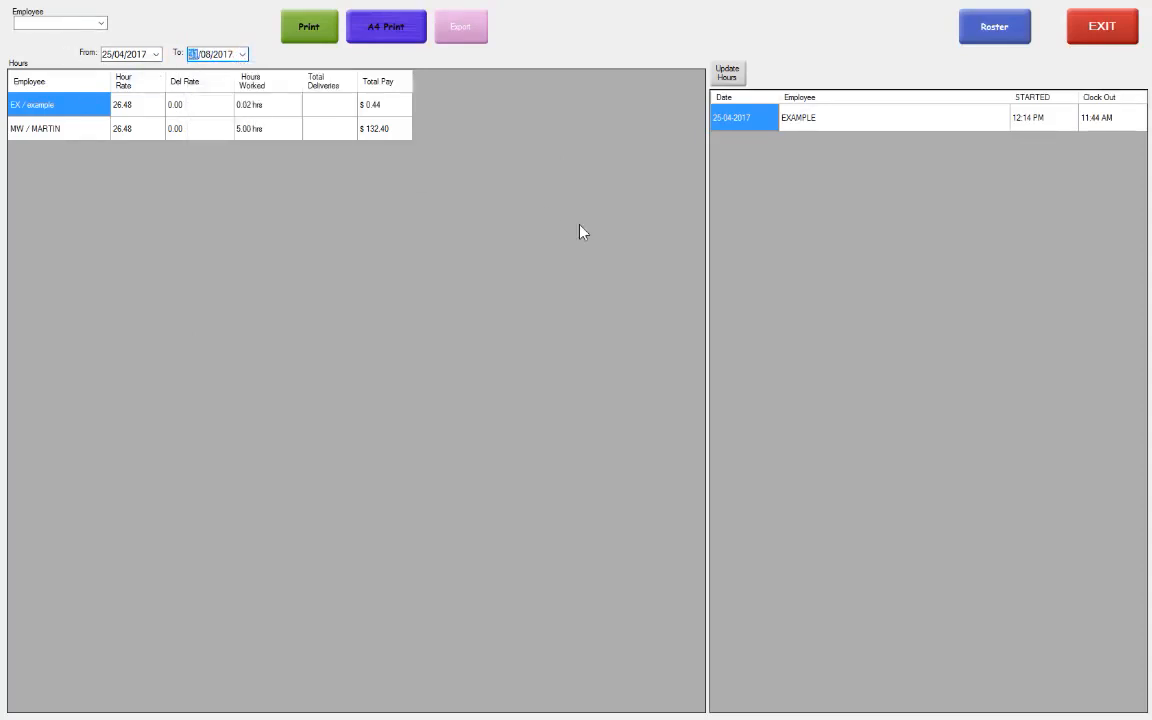
Filter the report to EX and change the clock-in time to 12:00 PM
{"action": "left_click", "coordinate": [103, 28]}
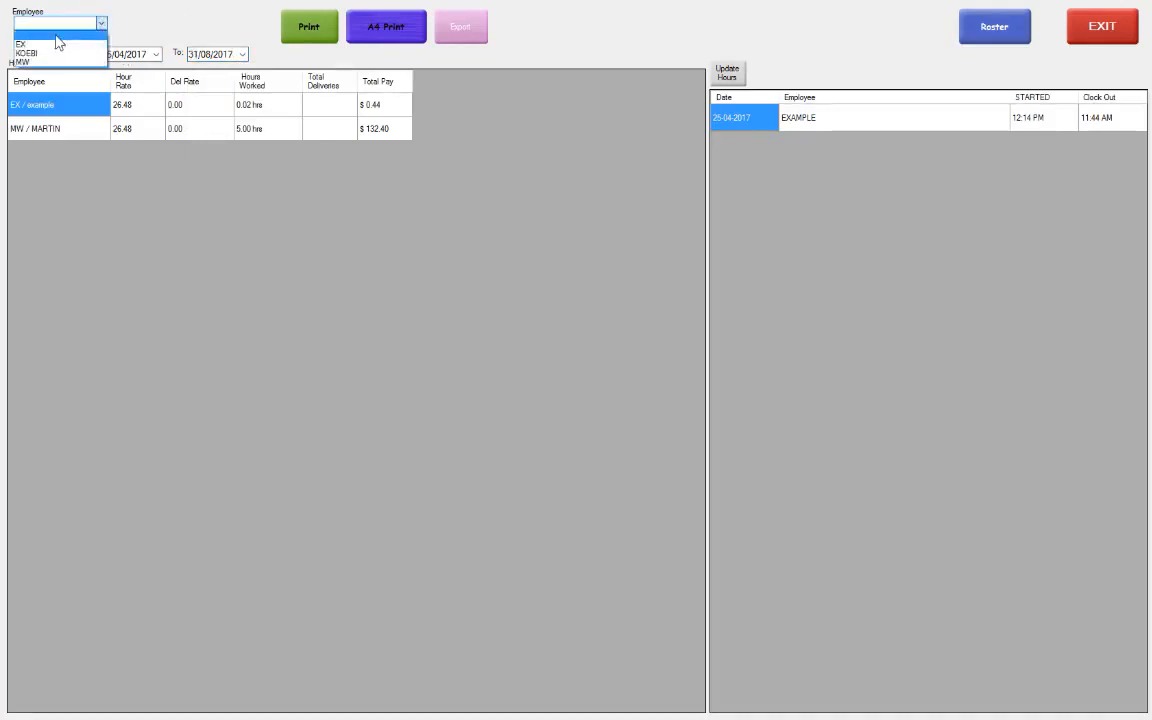
{"action": "left_click", "coordinate": [57, 44]}
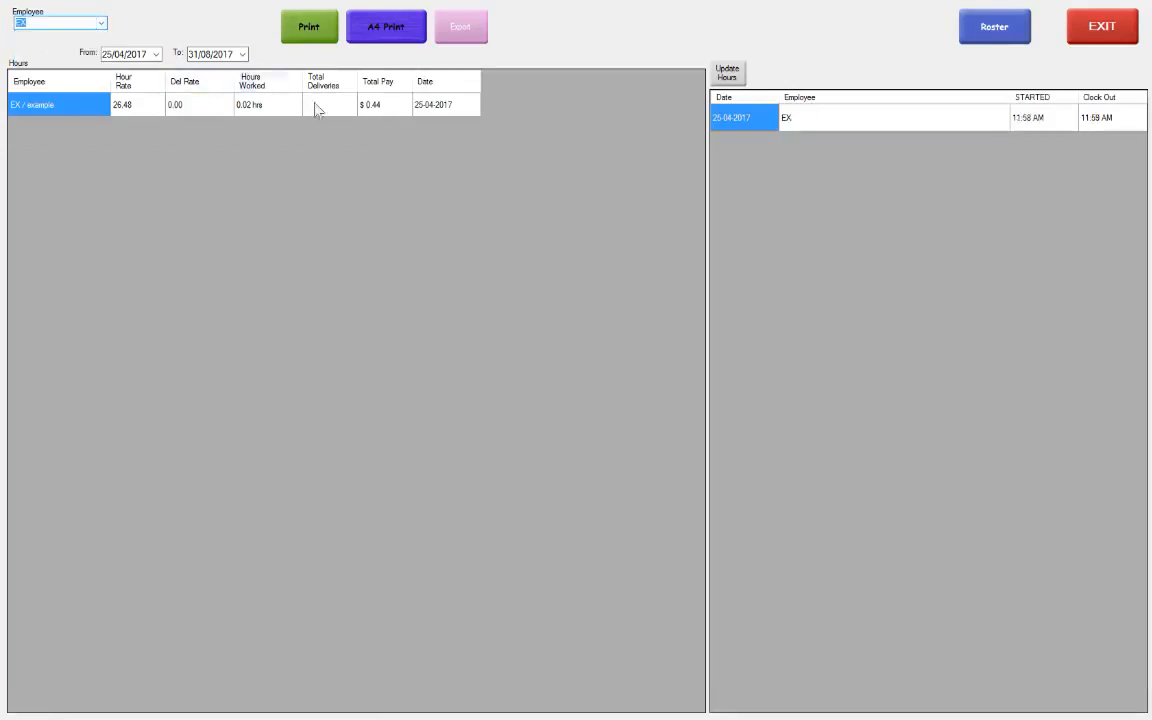
{"action": "left_click", "coordinate": [1047, 121]}
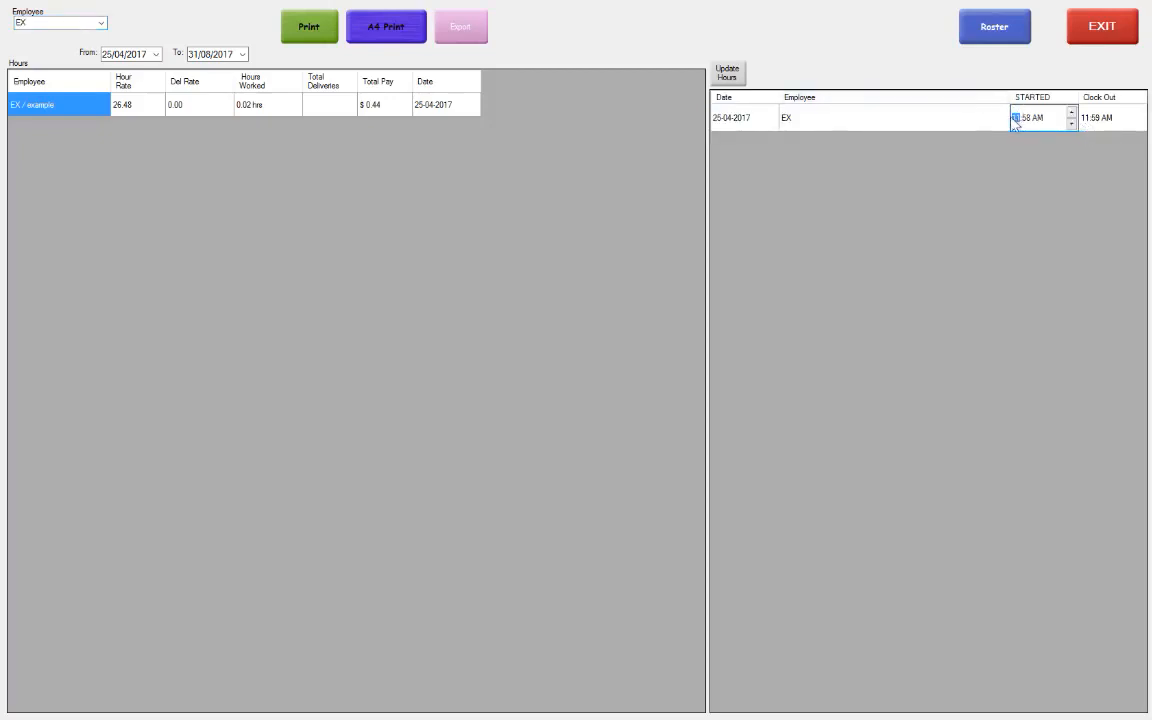
{"action": "key", "text": "Up"}
{"action": "type", "text": "00"}
Set EX's clock-out to 04:00, update hours to 4.00, and close the report
{"action": "left_click", "coordinate": [1091, 122]}
{"action": "left_click", "coordinate": [1090, 124]}
{"action": "left_click", "coordinate": [1085, 120]}
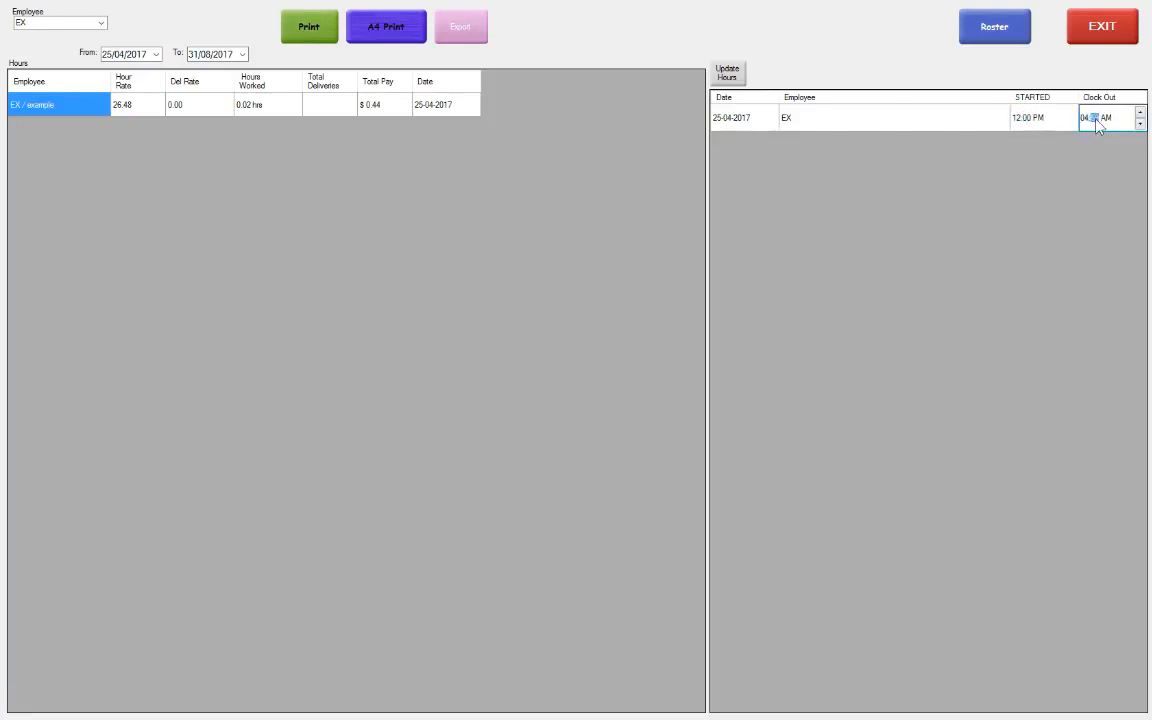
{"action": "type", "text": "04:00"}
{"action": "left_click", "coordinate": [727, 72]}
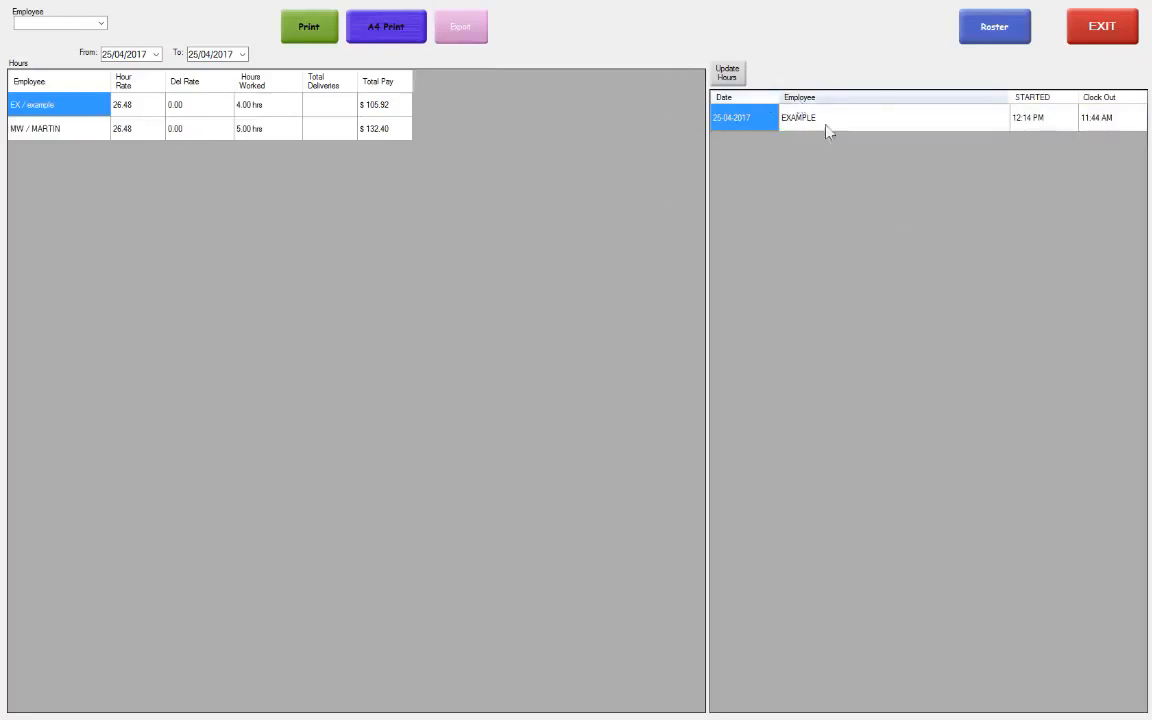
{"action": "left_click", "coordinate": [1100, 38]}
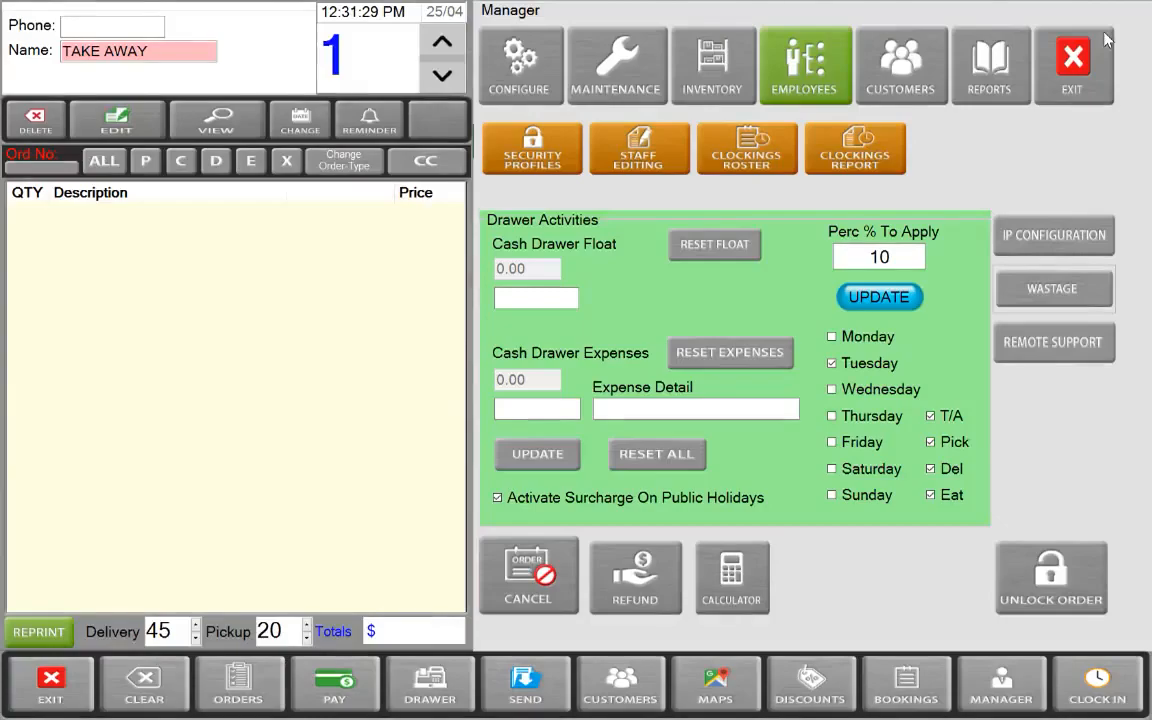
Open the Clockings Roster showing week 201717 from the Manager screen
{"action": "left_click", "coordinate": [745, 170]}
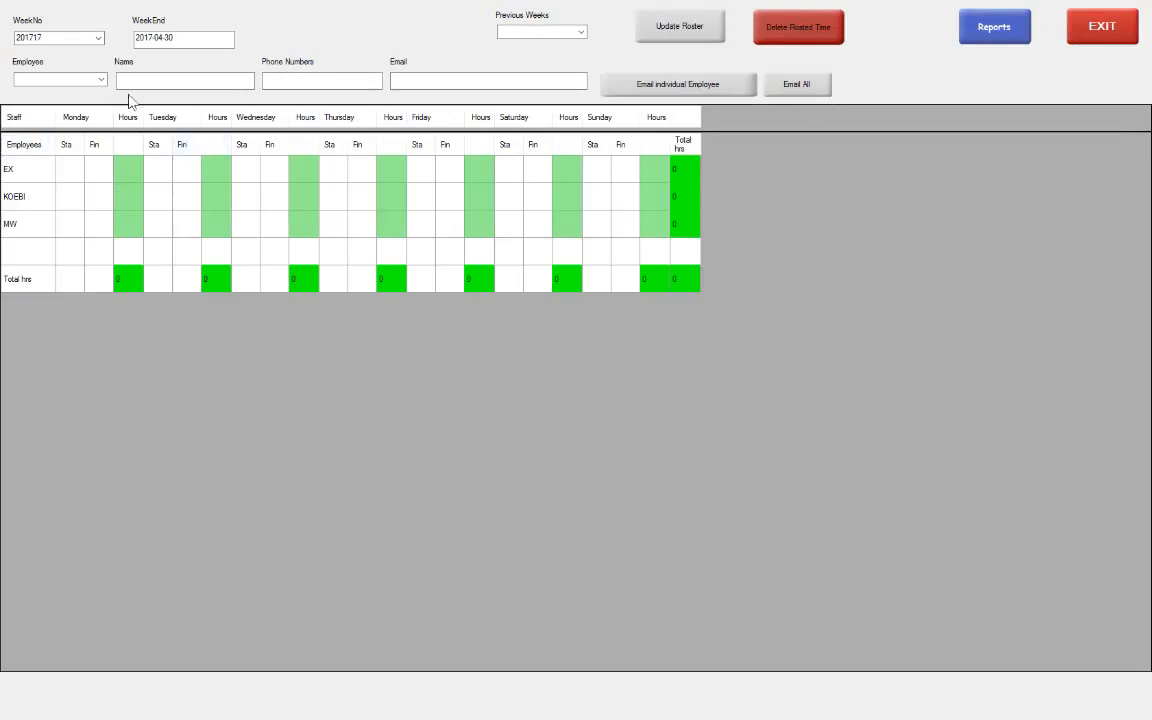
Roster EX for Monday from 7:30 AM to 1:00 PM
{"action": "left_click", "coordinate": [101, 80]}
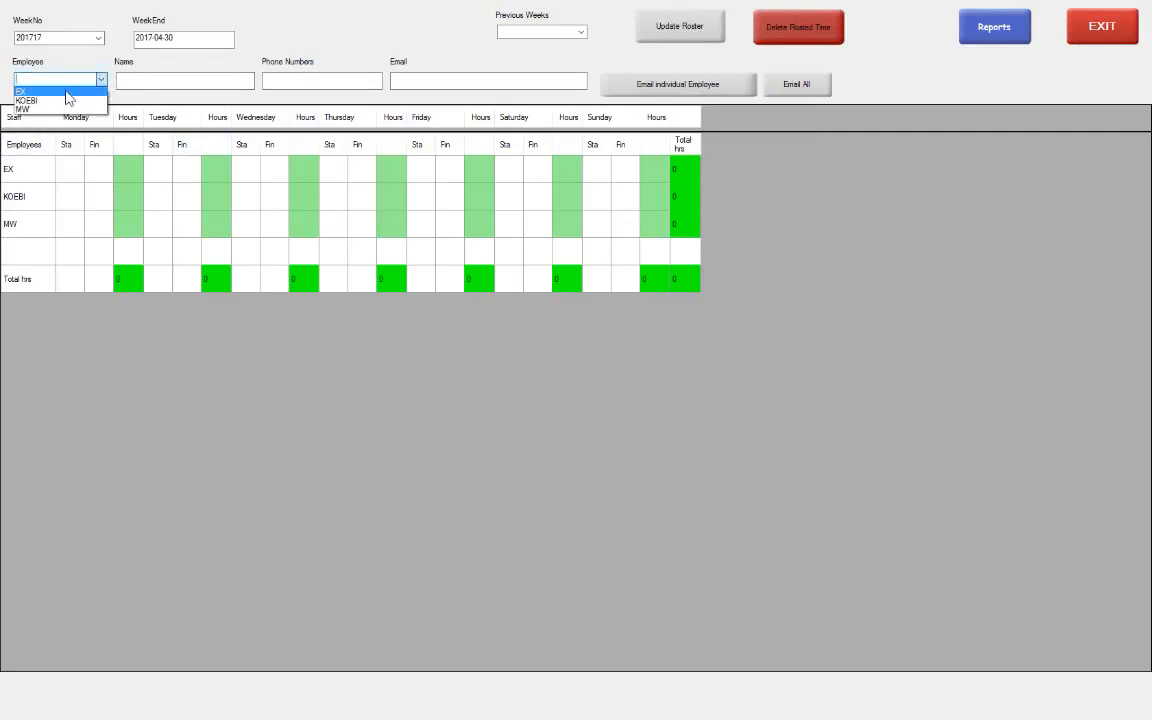
{"action": "left_click", "coordinate": [66, 92]}
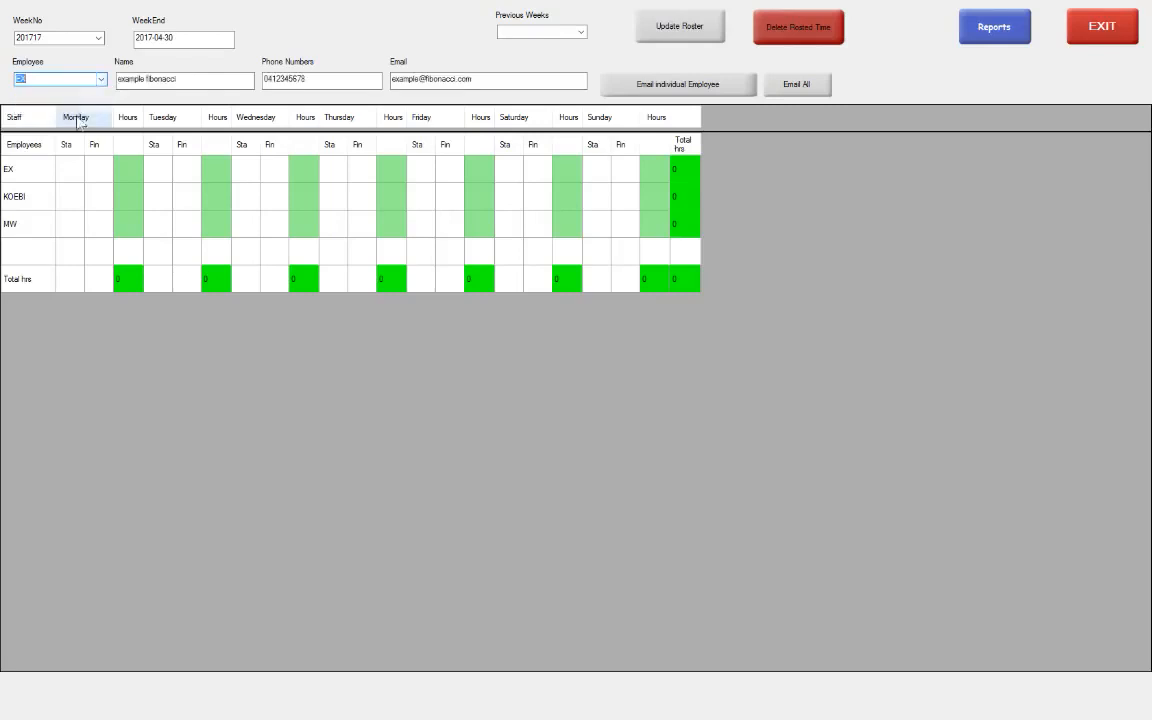
{"action": "left_click", "coordinate": [71, 173]}
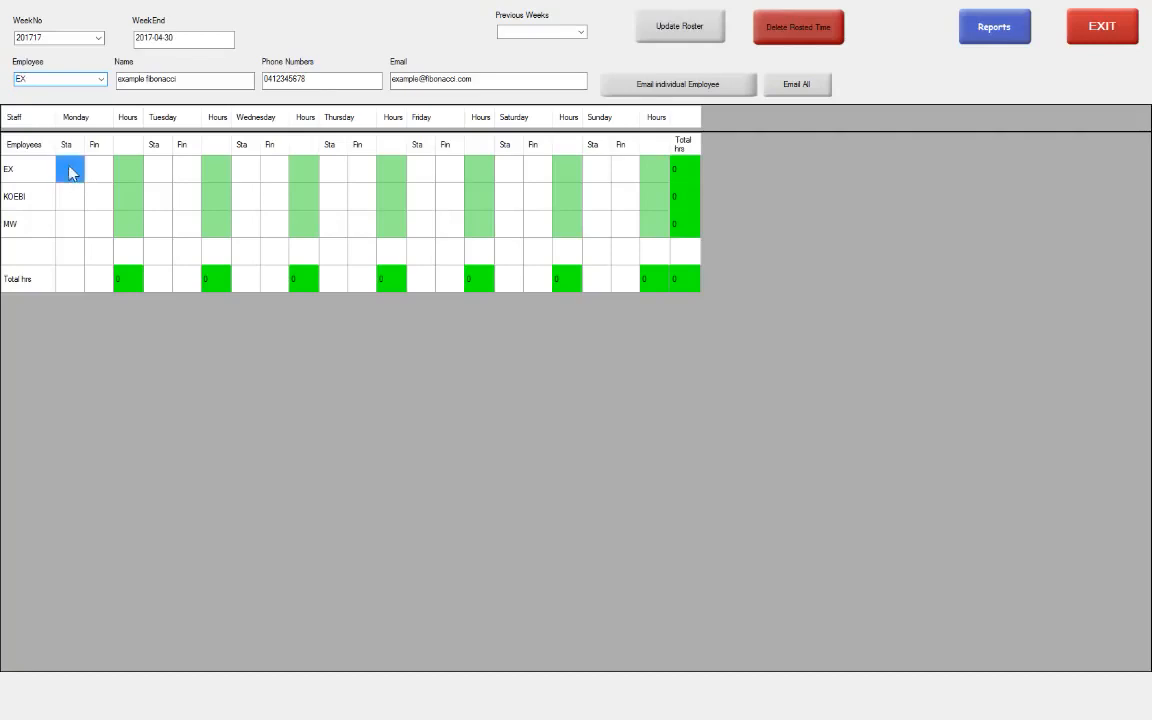
{"action": "left_click", "coordinate": [71, 173]}
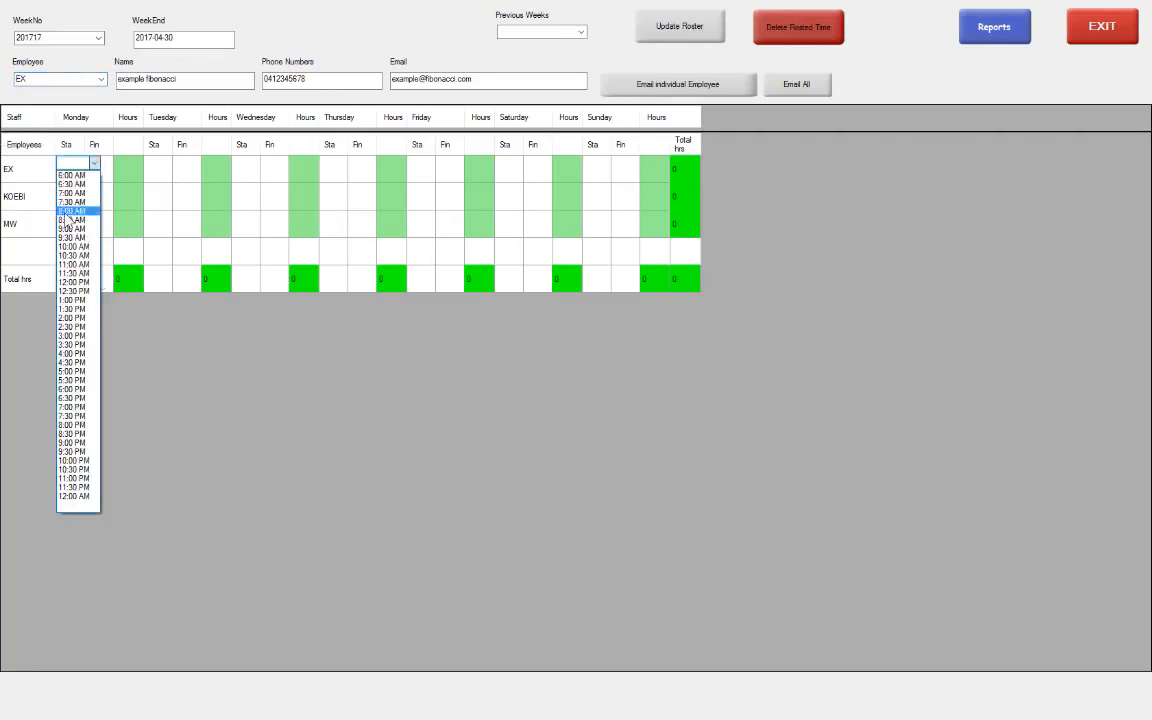
{"action": "left_click", "coordinate": [67, 203]}
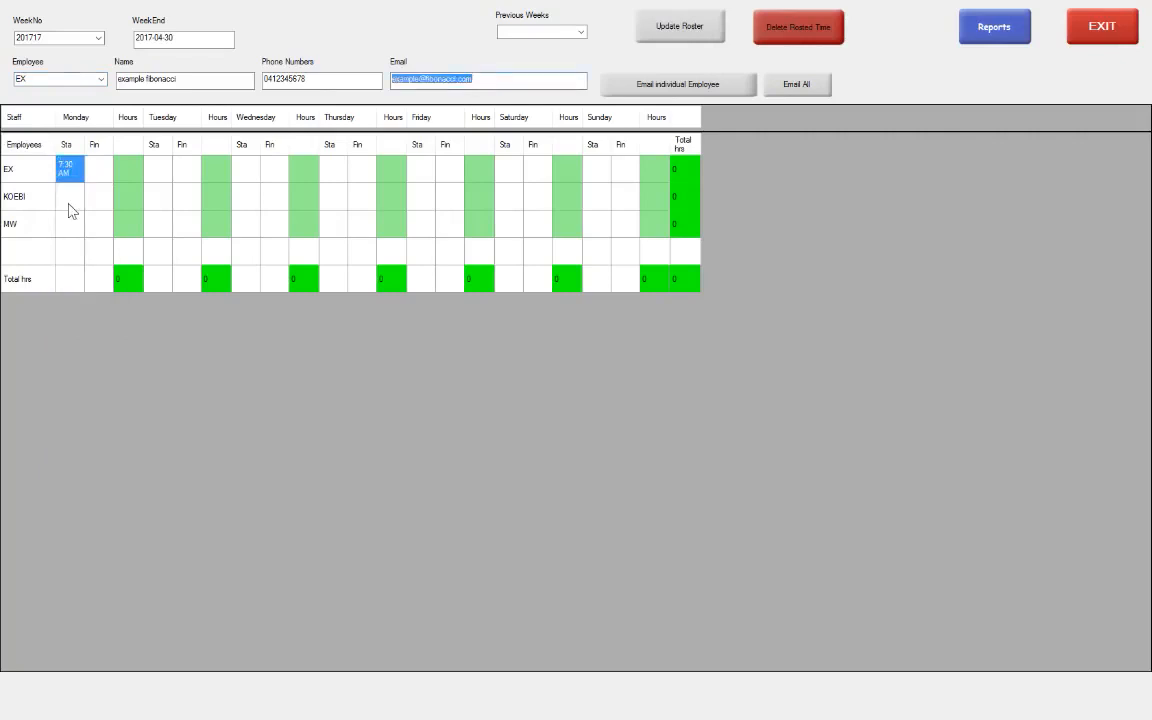
{"action": "left_click", "coordinate": [102, 177]}
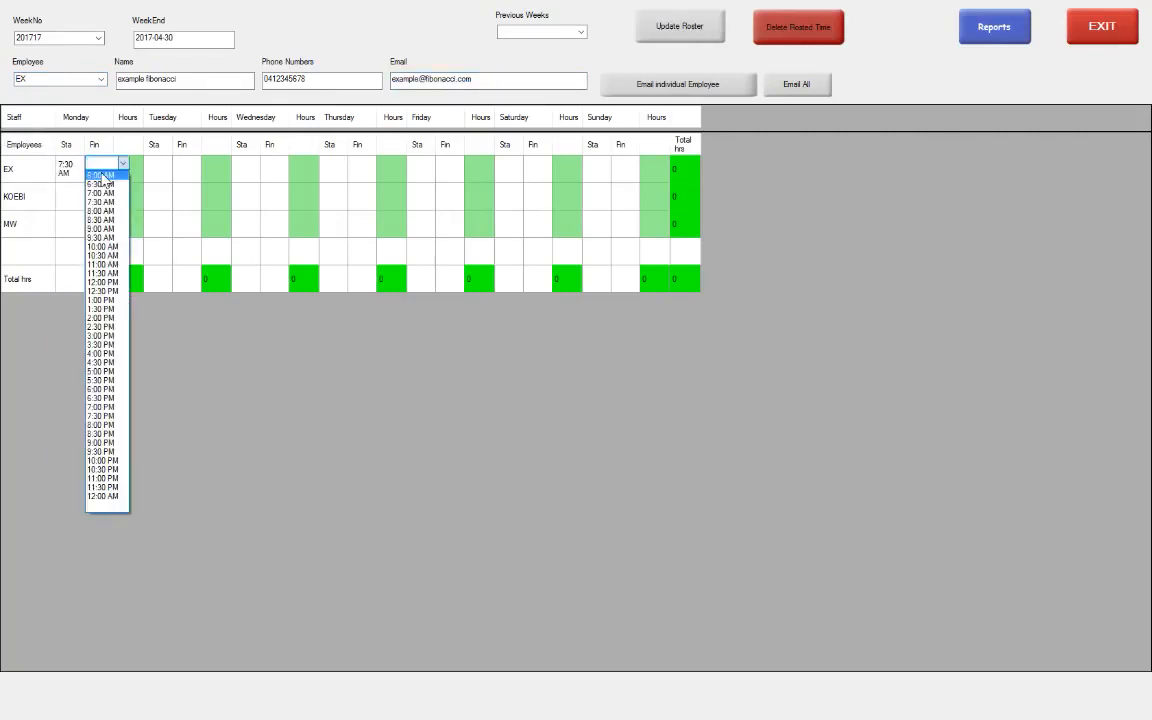
{"action": "left_click", "coordinate": [109, 301]}
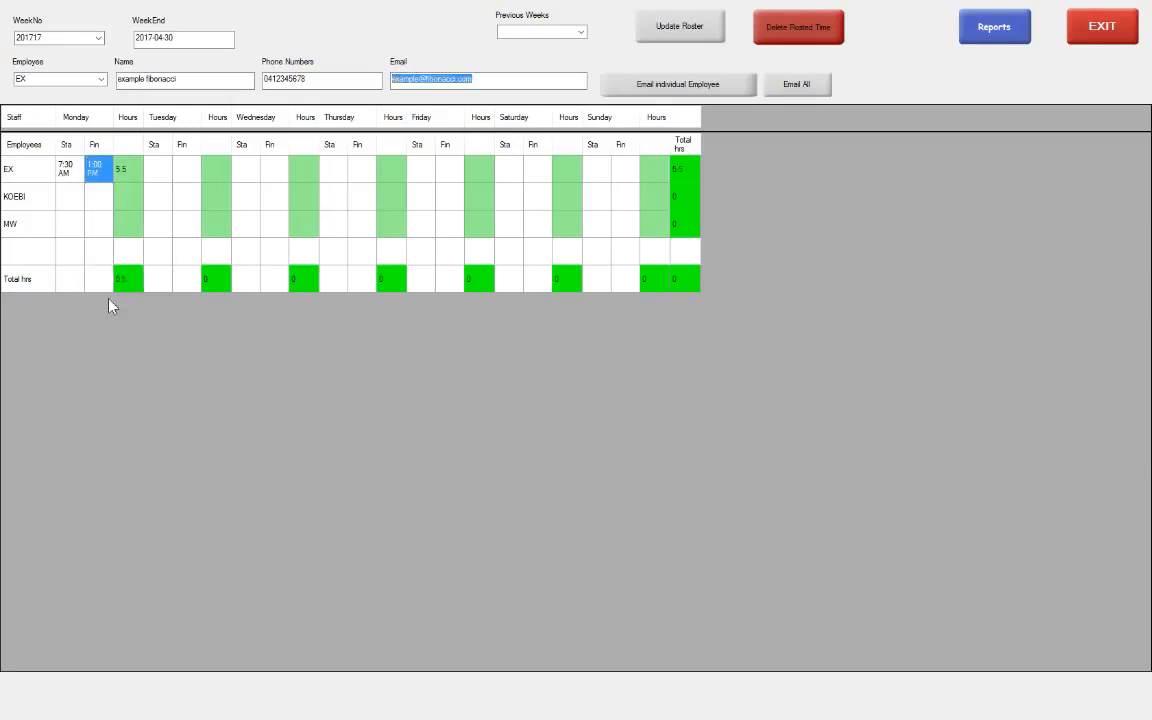
Check that EX's Monday hours and the weekly totals show 5.5 hours
{"action": "left_click", "coordinate": [136, 178]}
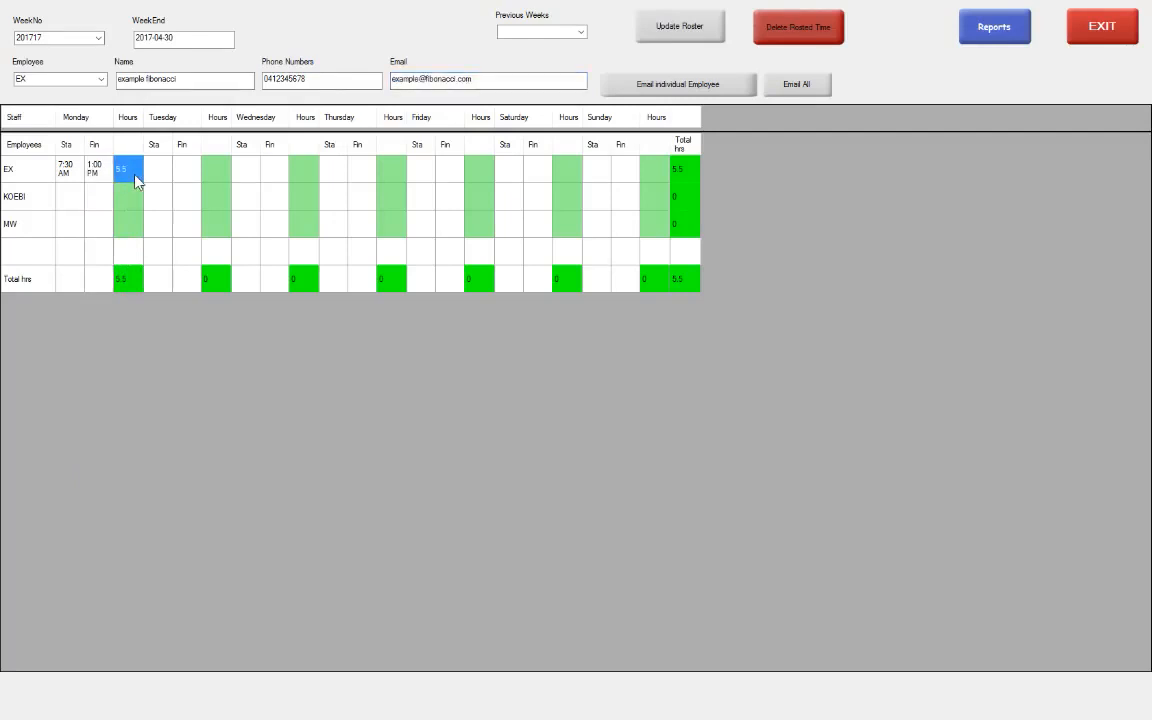
{"action": "left_click", "coordinate": [139, 285]}
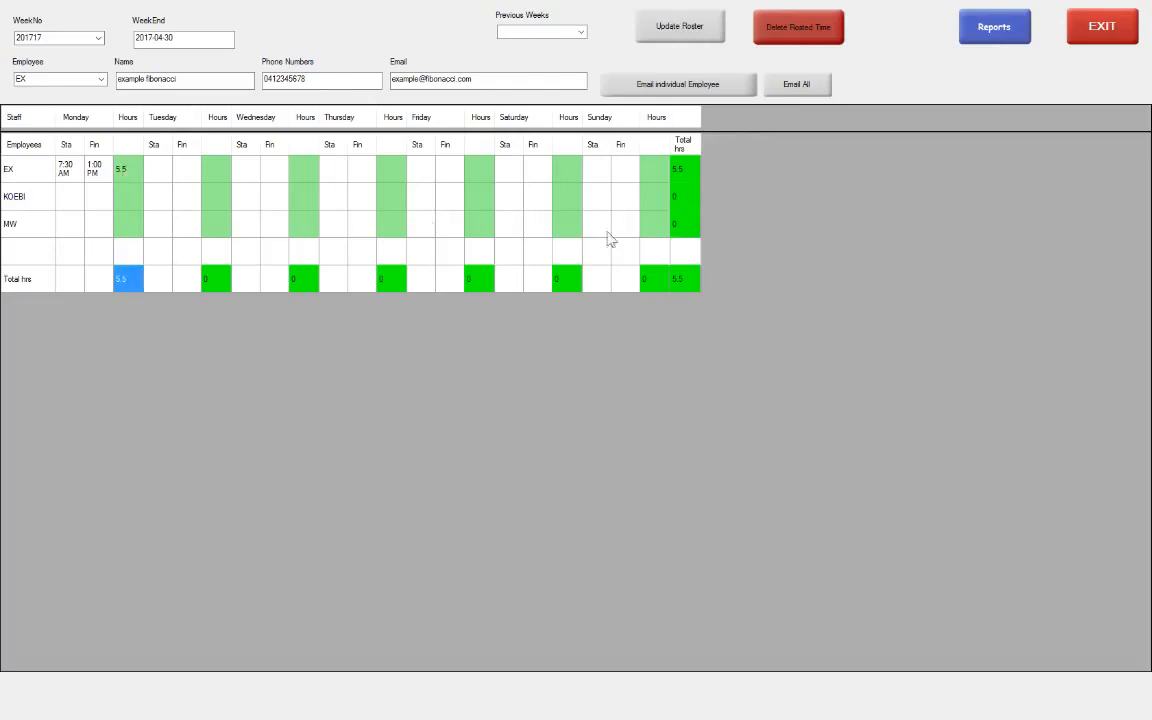
{"action": "left_click", "coordinate": [687, 170]}
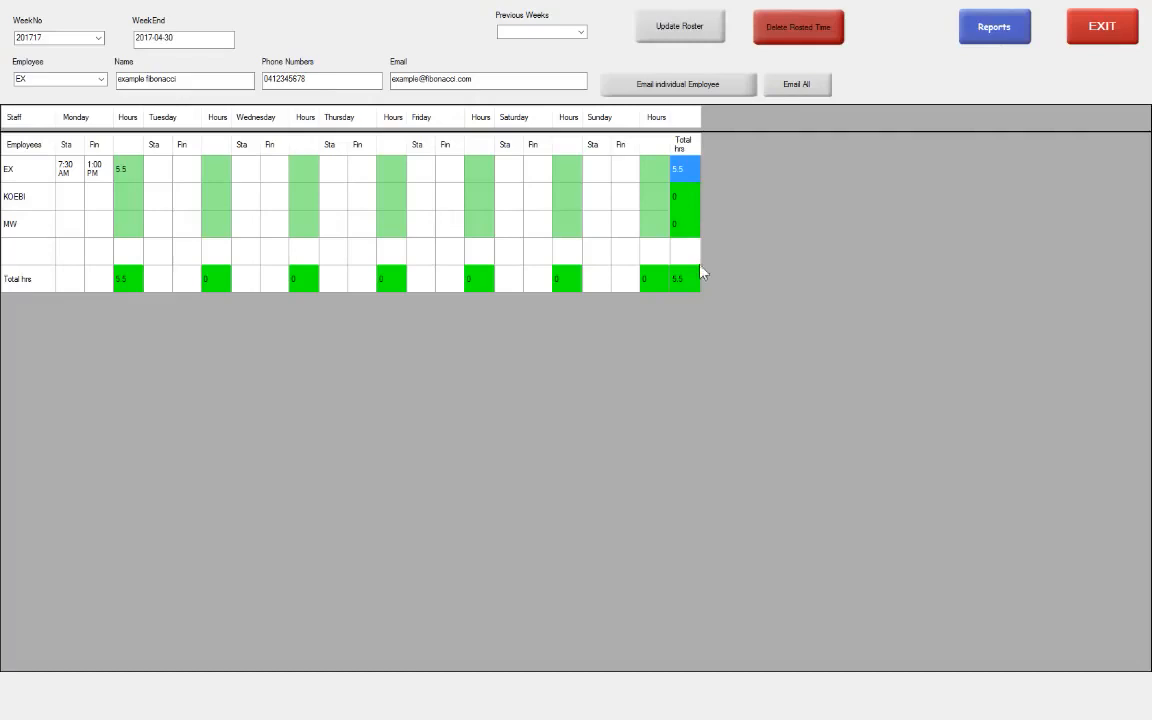
{"action": "left_click", "coordinate": [692, 289]}
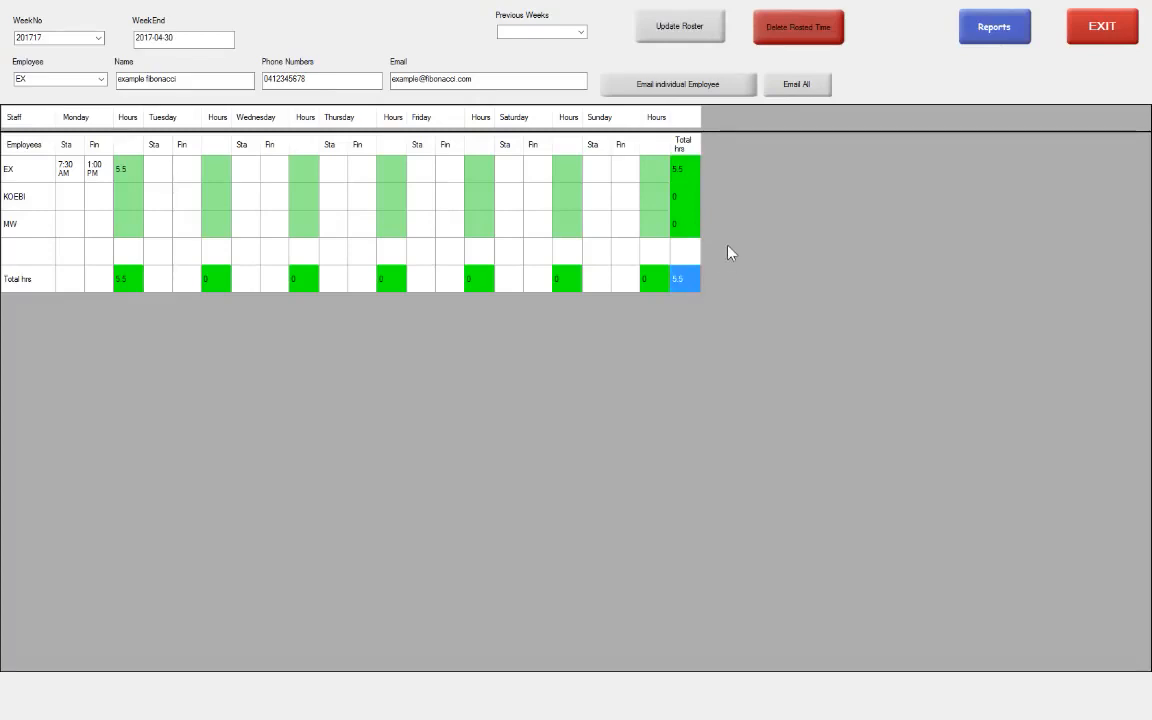
Save week 201717's roster with EX's Monday shift, then view the empty week 201716
{"action": "left_click", "coordinate": [676, 34]}
{"action": "left_click", "coordinate": [612, 396]}
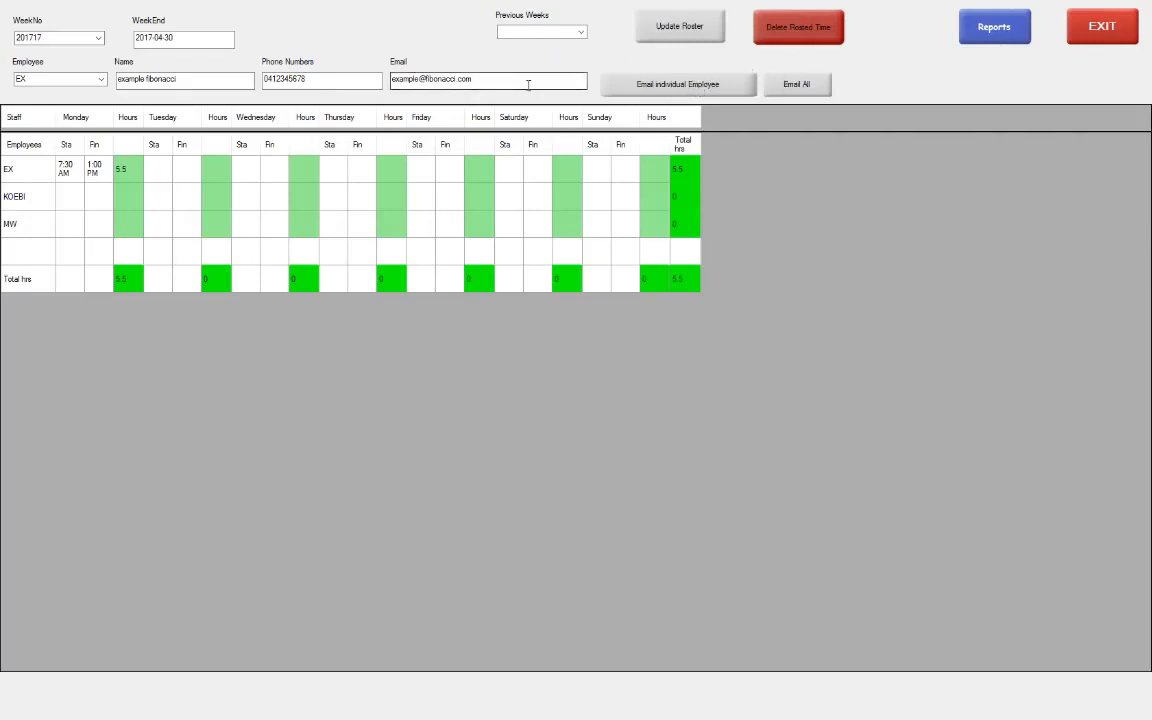
{"action": "left_click", "coordinate": [581, 33]}
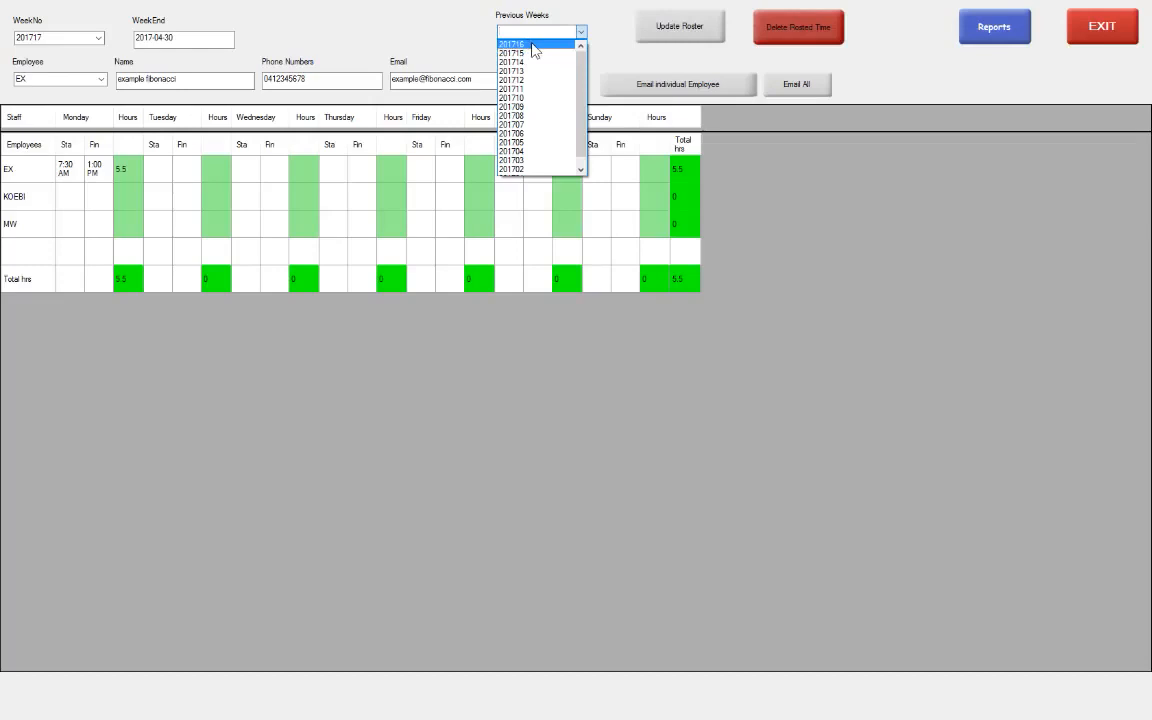
{"action": "left_click", "coordinate": [532, 45]}
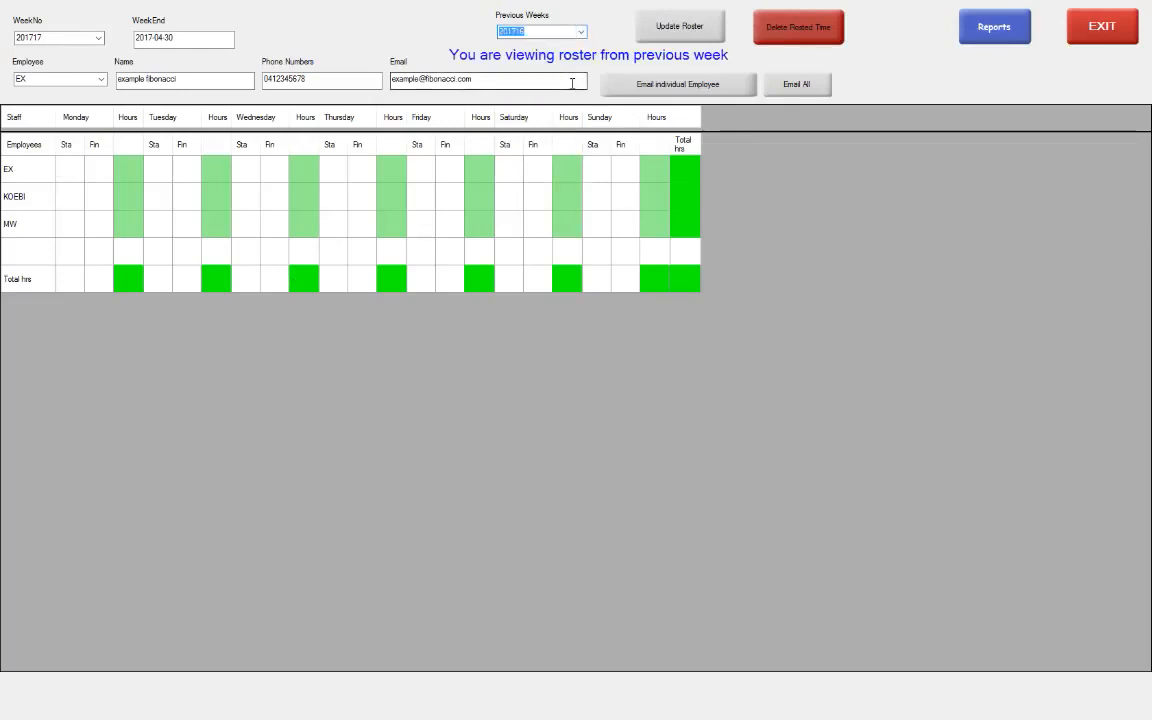
Switch the WeekNo selection back to week 201717's roster
{"action": "left_click", "coordinate": [98, 38]}
{"action": "left_click", "coordinate": [58, 51]}
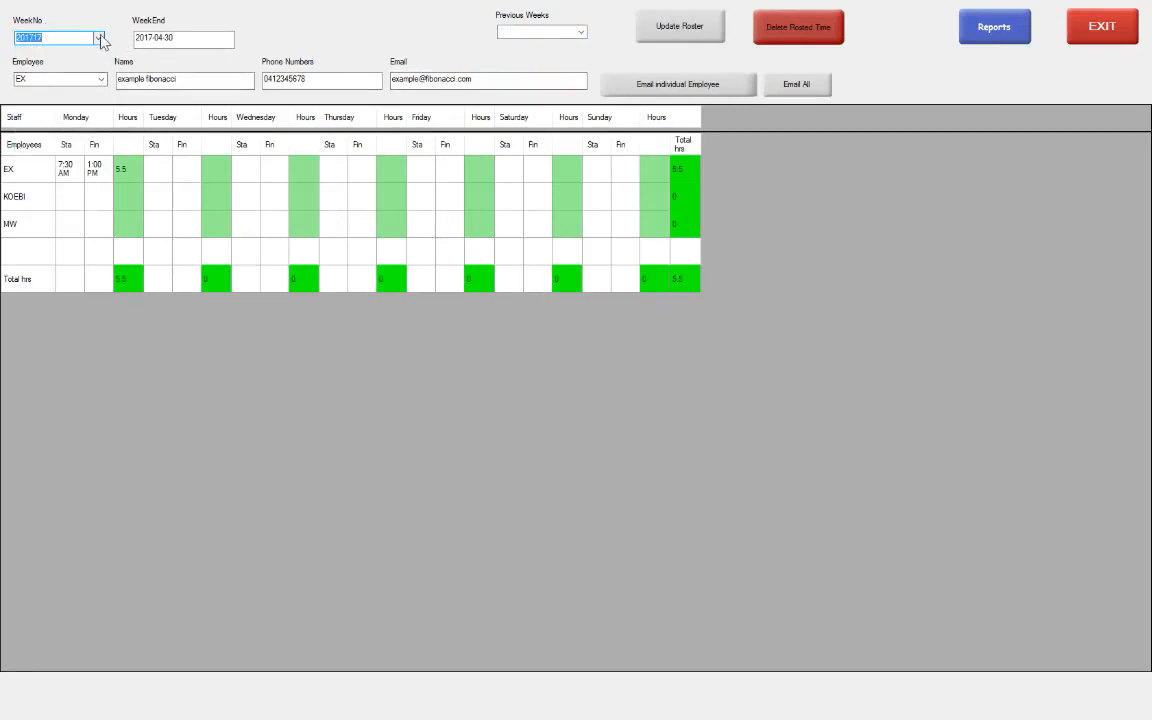
{"action": "left_click", "coordinate": [99, 39]}
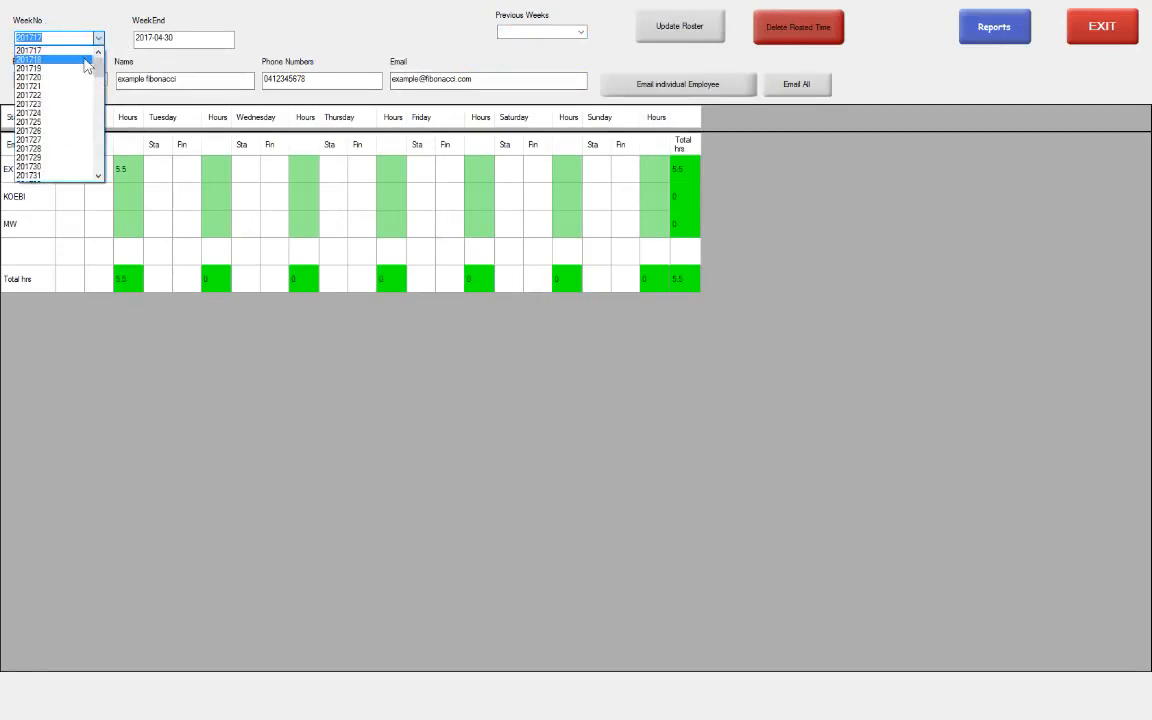
{"action": "scroll", "coordinate": [86, 62], "scroll_direction": "down", "scroll_amount": 5}
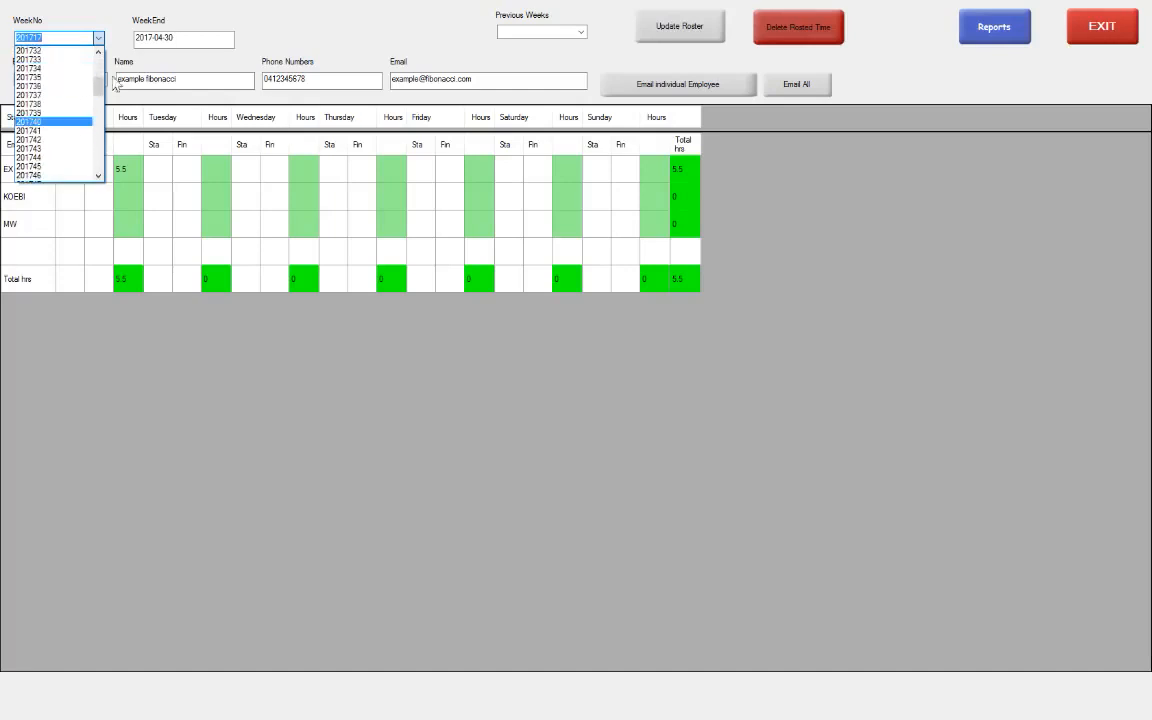
{"action": "left_click", "coordinate": [90, 37]}
{"action": "left_click", "coordinate": [219, 37]}
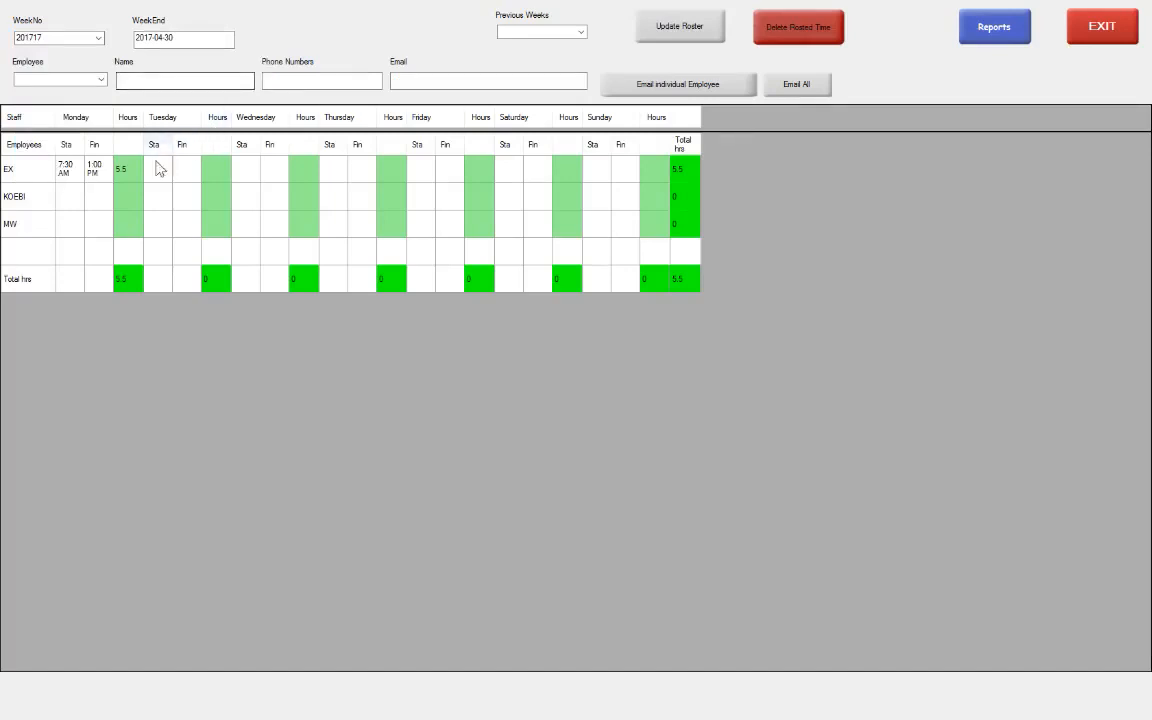
Delete EX's 5.5-hour Monday shift from week 201717 and save the roster
{"action": "left_click", "coordinate": [136, 175]}
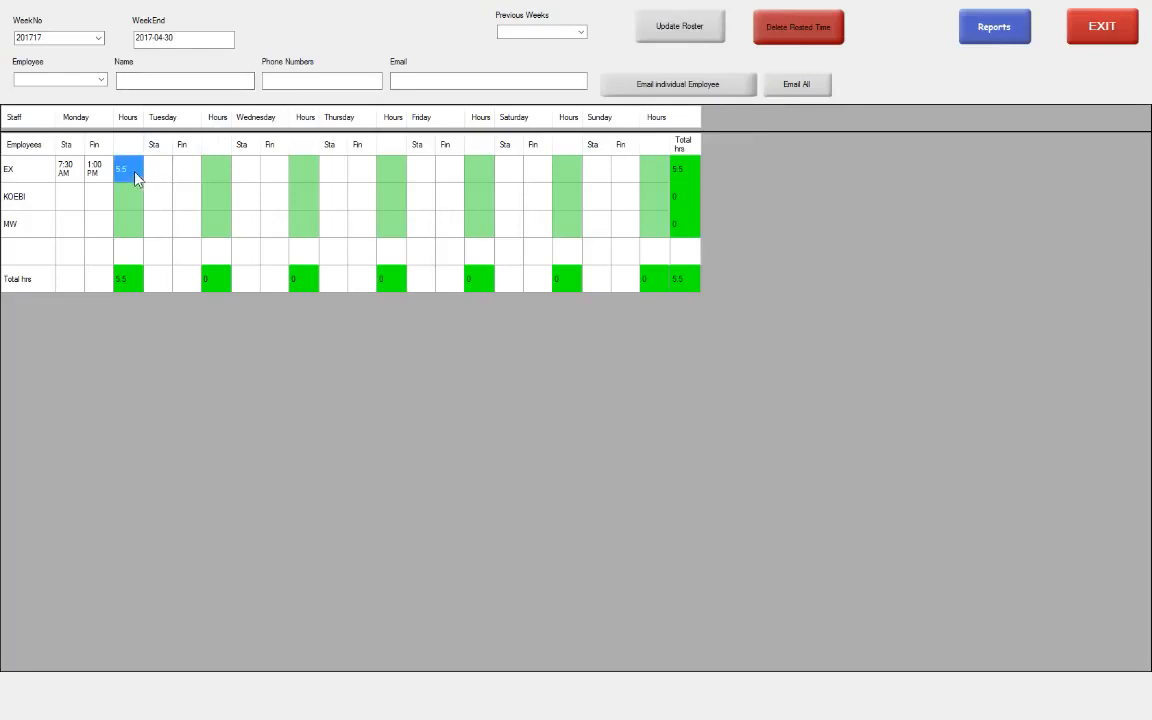
{"action": "left_click", "coordinate": [813, 31]}
{"action": "left_click", "coordinate": [694, 38]}
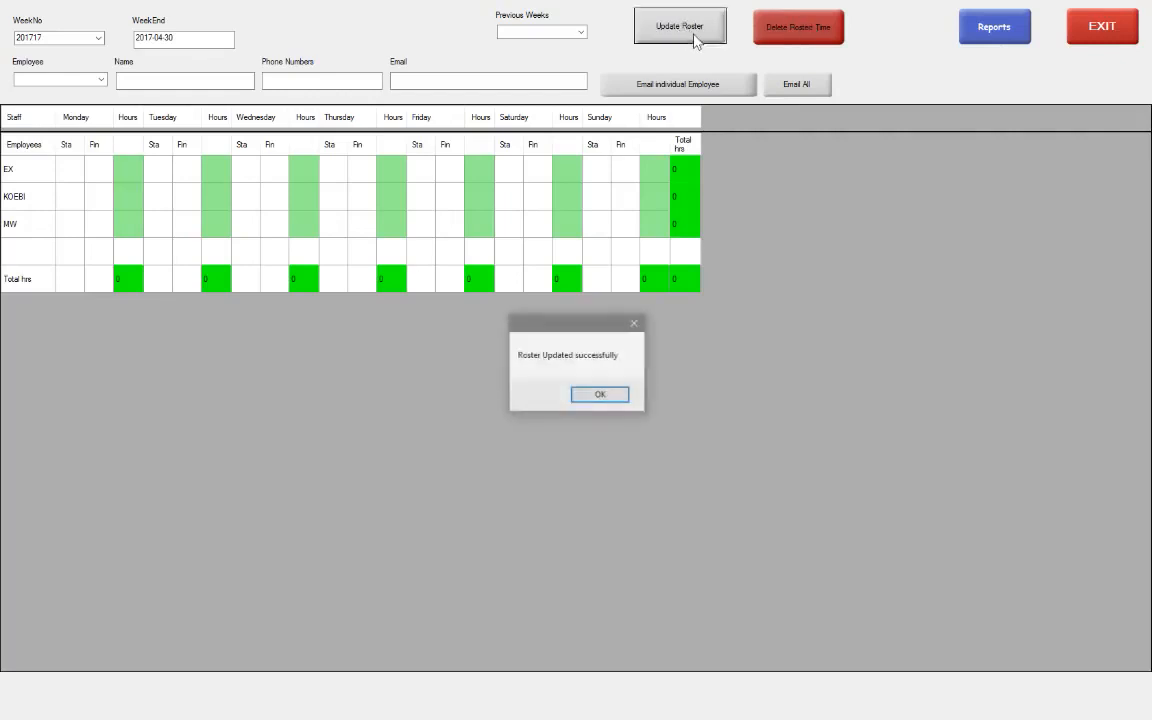
{"action": "left_click", "coordinate": [601, 396]}
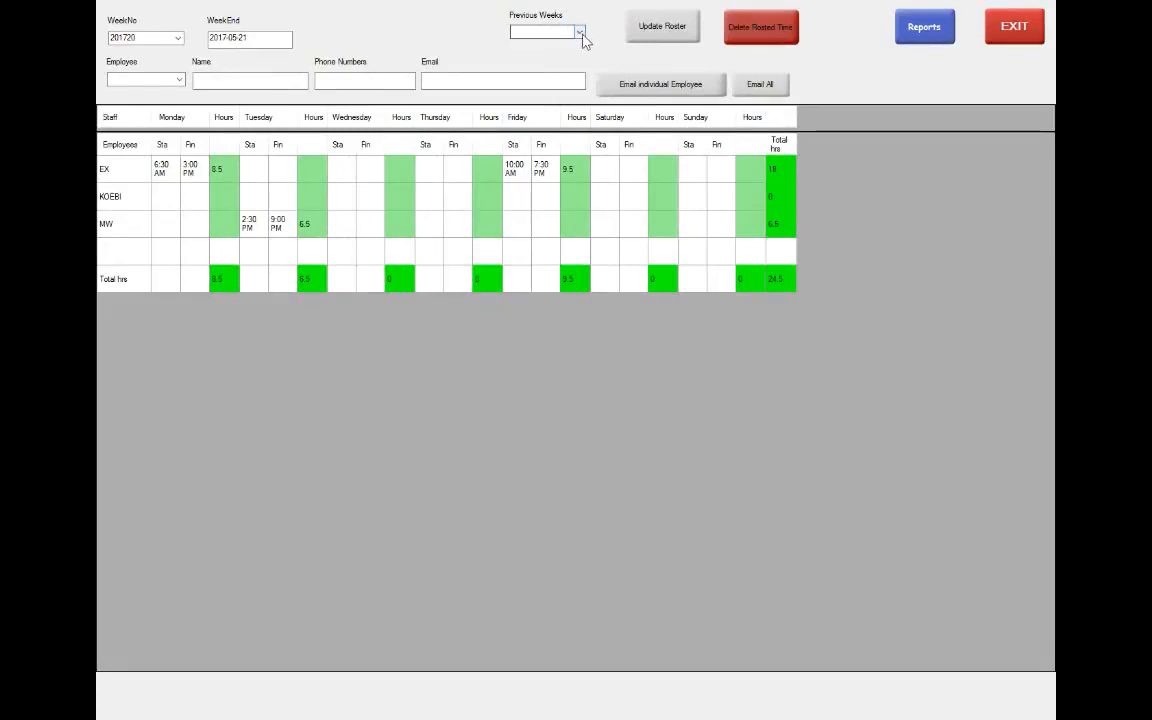
Copy week 201719's shifts into week 201720, confirming the overwrite, for 33.5 total hours
{"action": "left_click", "coordinate": [580, 33]}
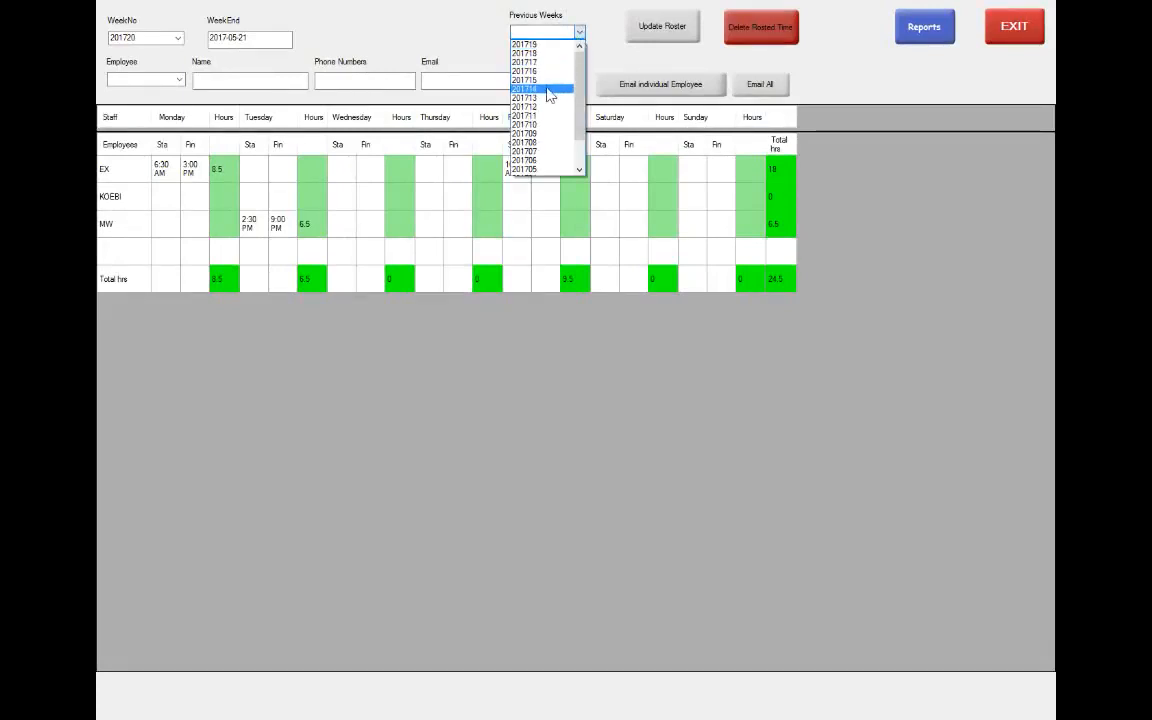
{"action": "left_click", "coordinate": [549, 90]}
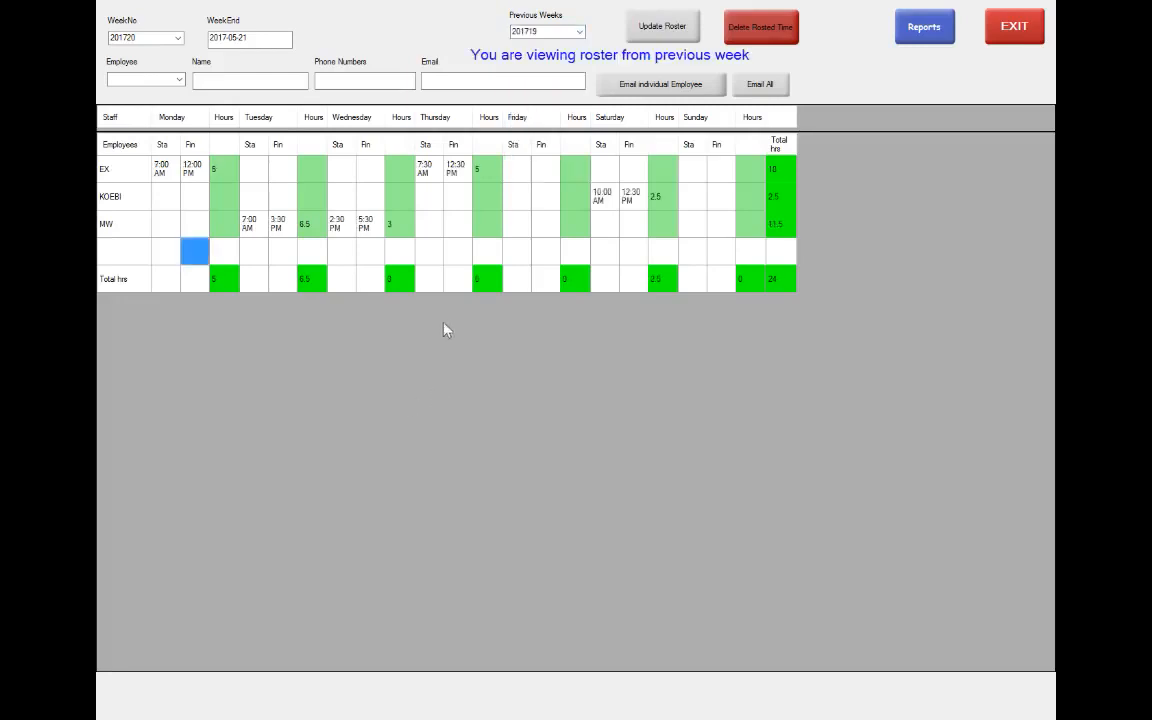
{"action": "left_click", "coordinate": [666, 30]}
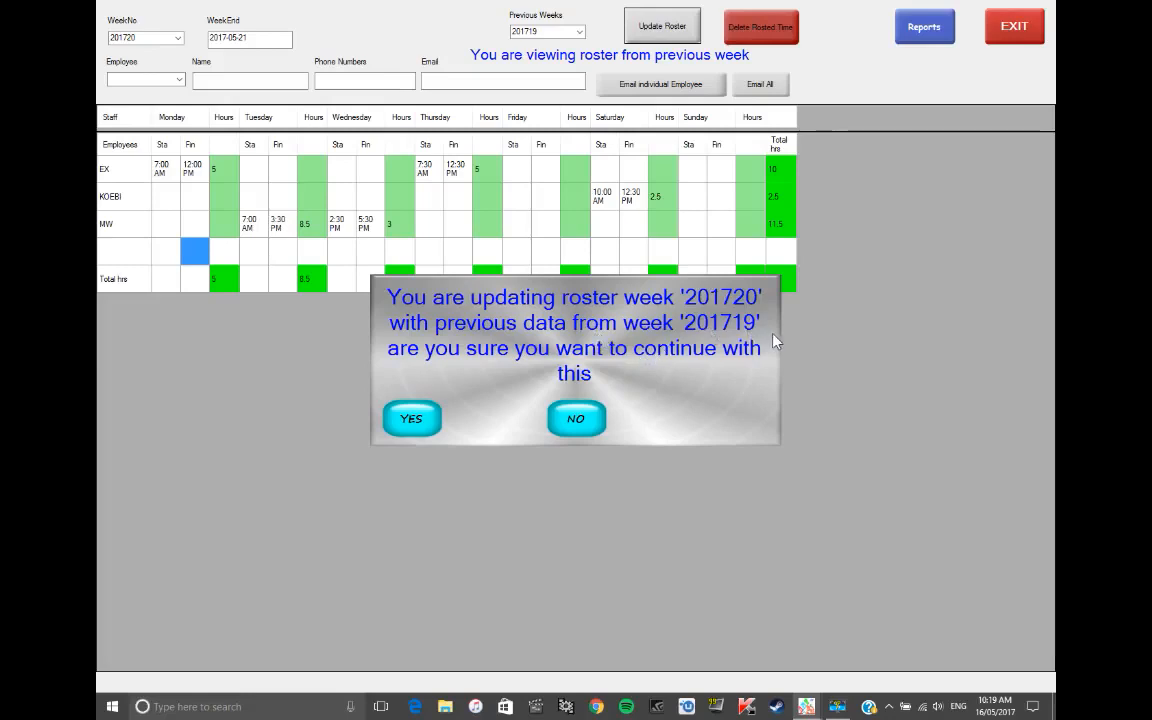
{"action": "left_click", "coordinate": [411, 419]}
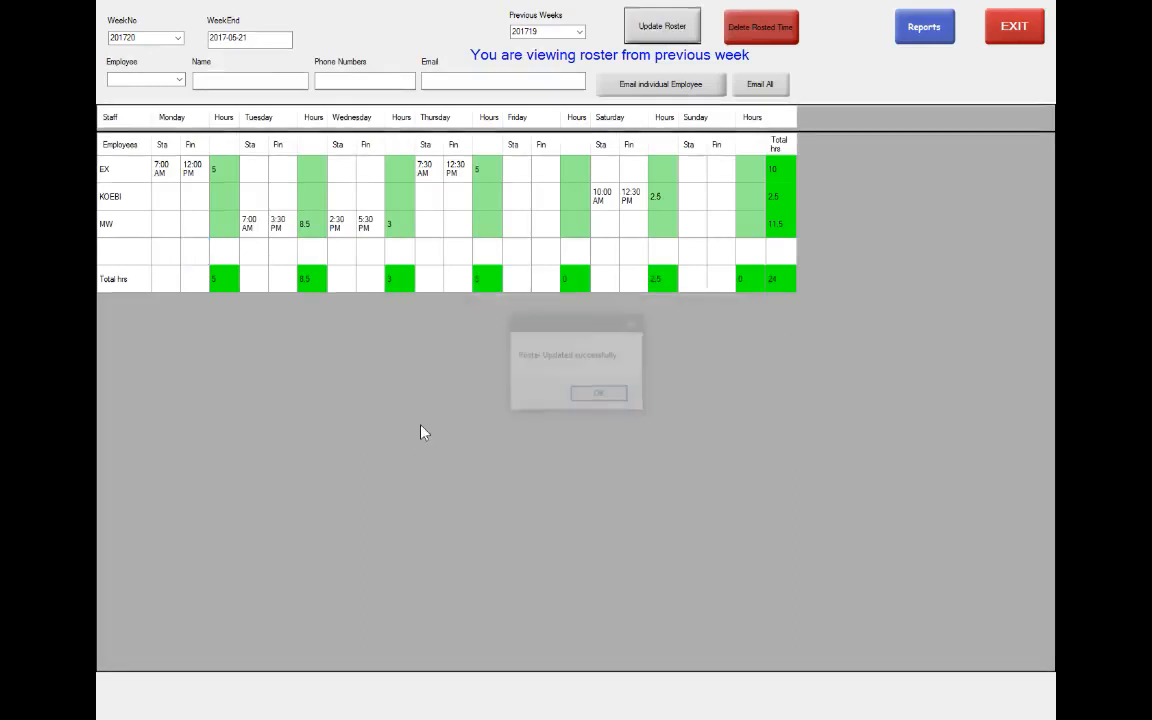
{"action": "left_click", "coordinate": [600, 395]}
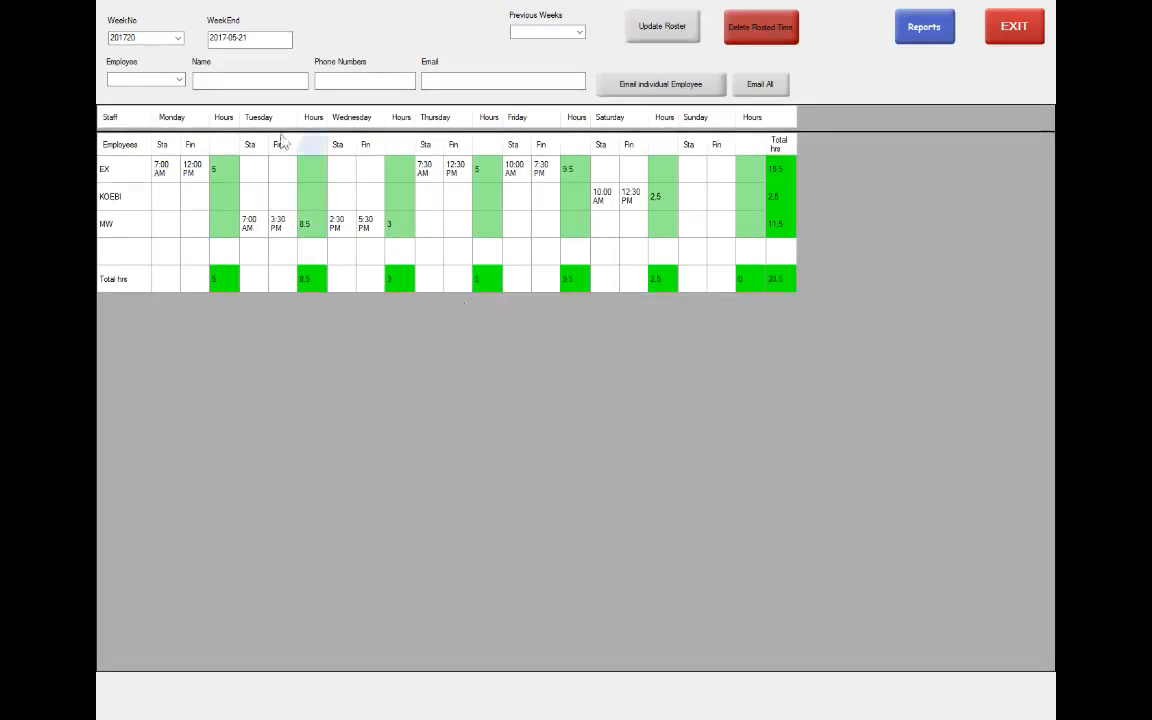
{"action": "left_click", "coordinate": [178, 38]}
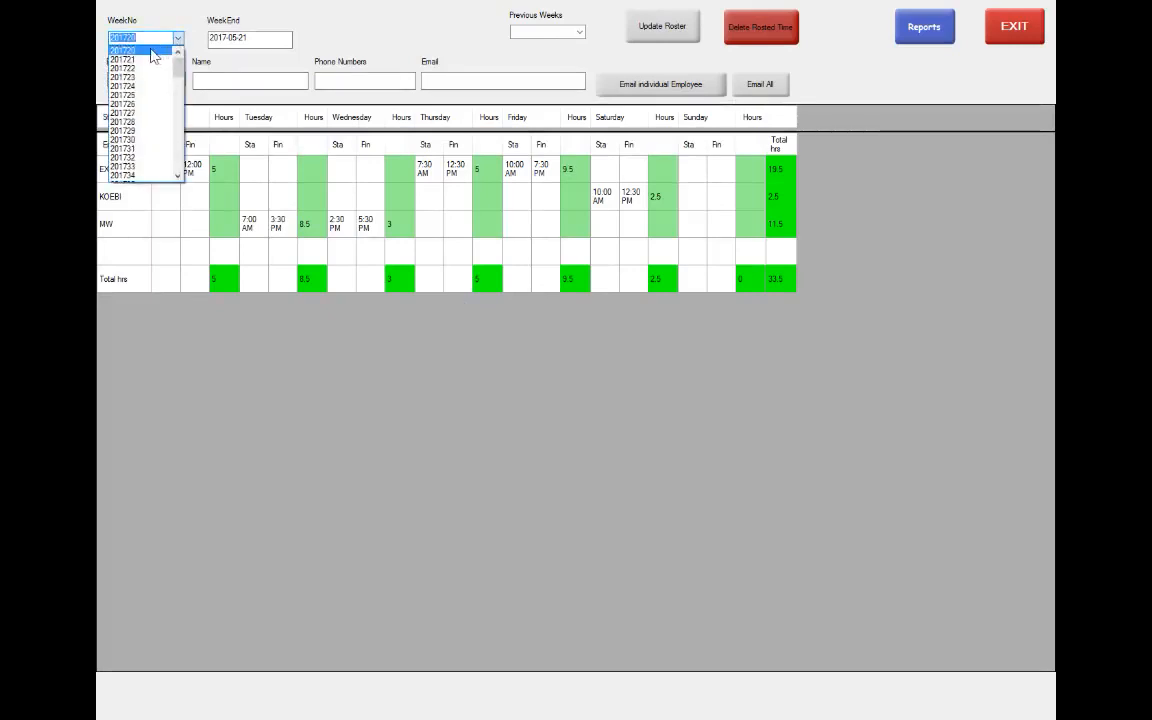
Keep week 201720 selected and browse the Previous Weeks list
{"action": "left_click", "coordinate": [137, 49]}
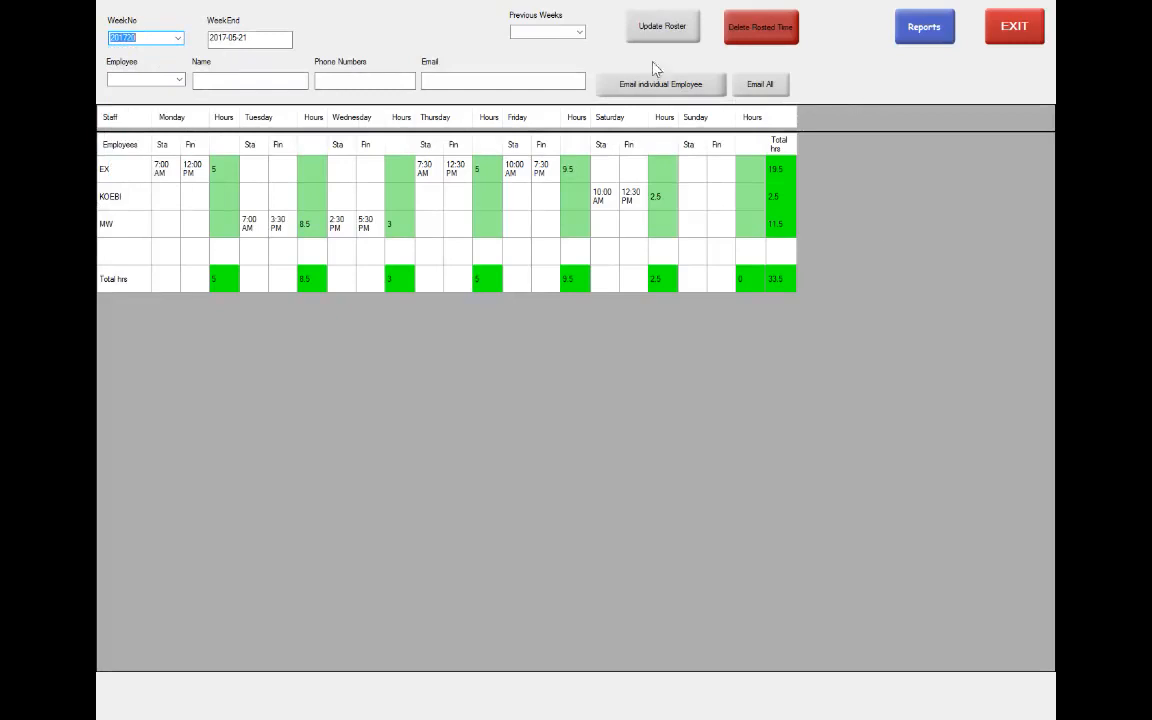
{"action": "left_click", "coordinate": [580, 33]}
{"action": "scroll", "coordinate": [553, 80], "scroll_direction": "down", "scroll_amount": 2}
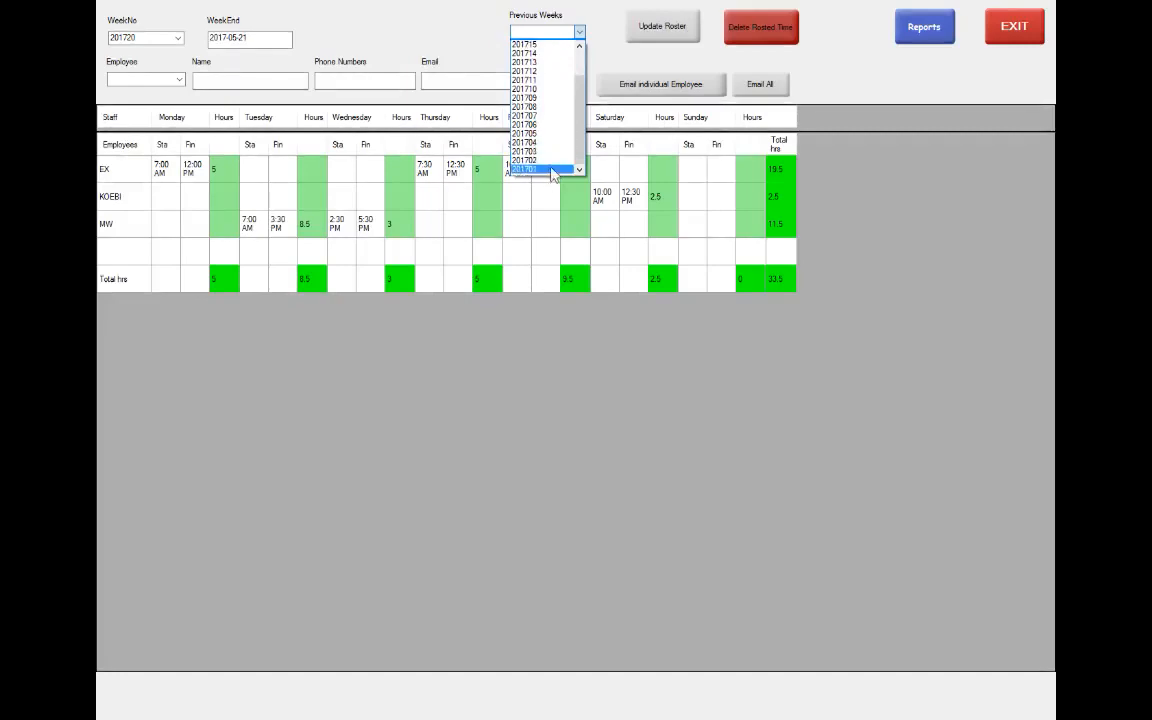
{"action": "scroll", "coordinate": [546, 100], "scroll_direction": "up", "scroll_amount": 1}
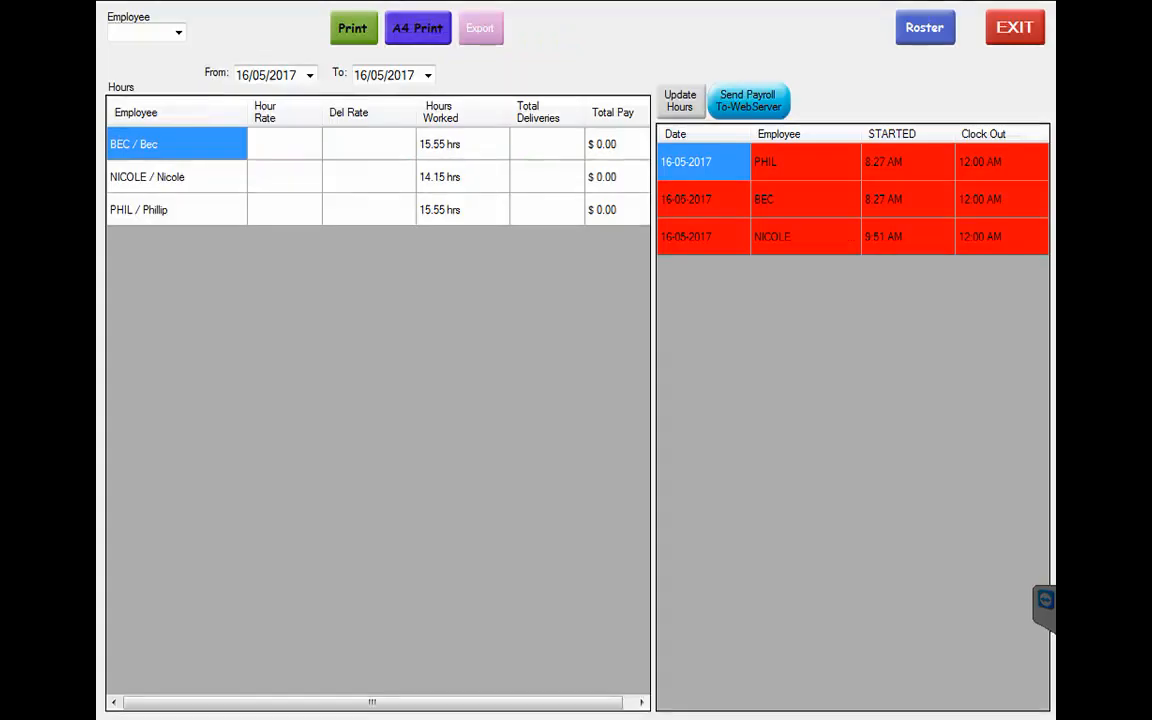